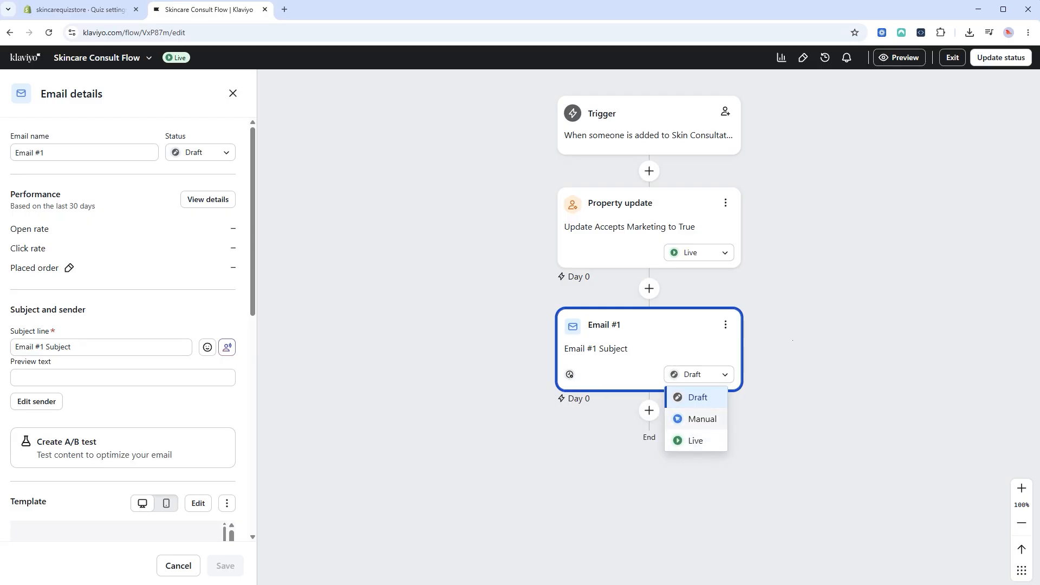
Open the Skincare Consultation quiz and inspect Q5's full name and email fields.
click(803, 317)
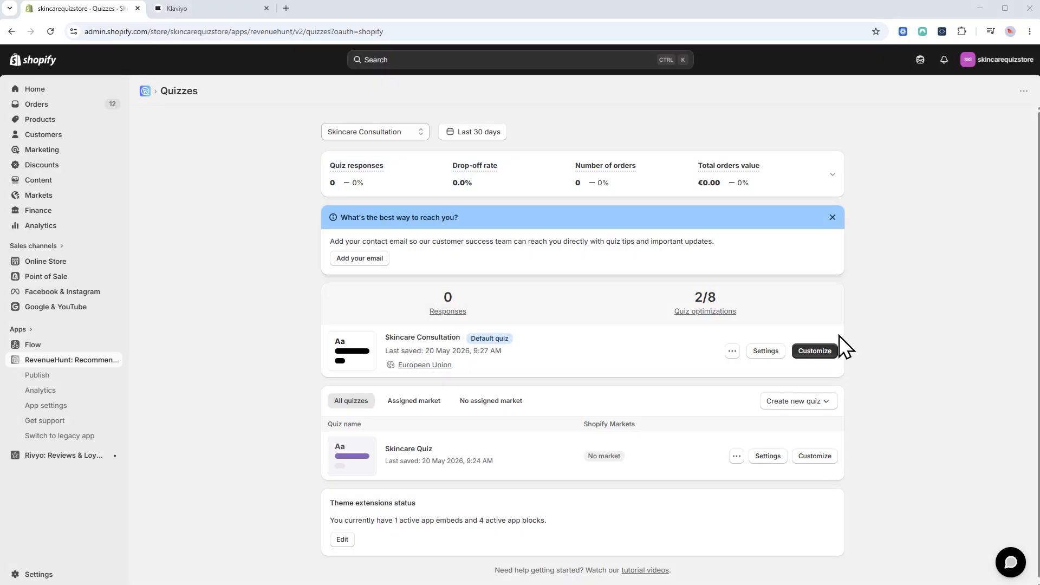
click(827, 351)
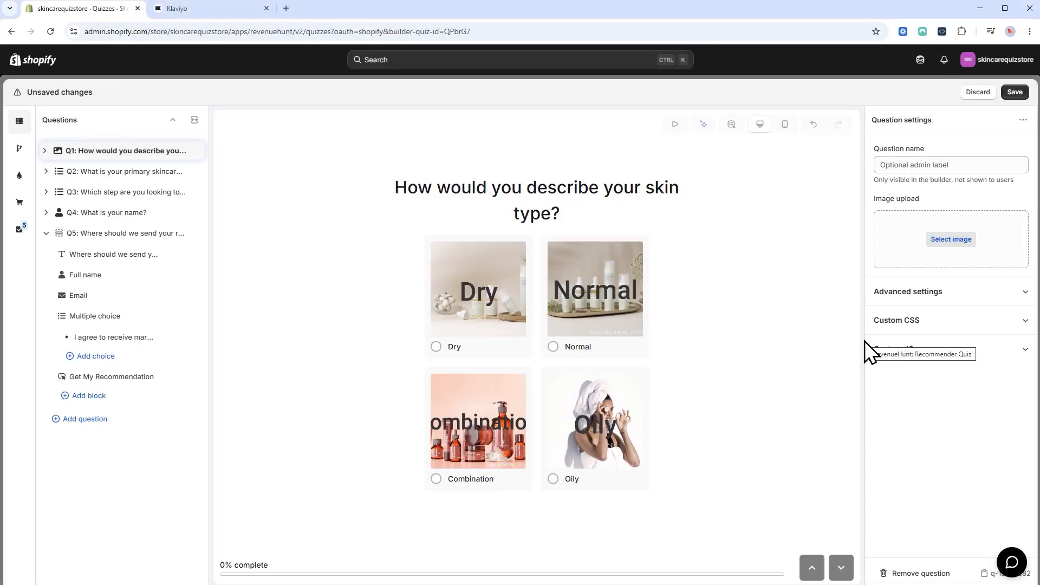
click(81, 234)
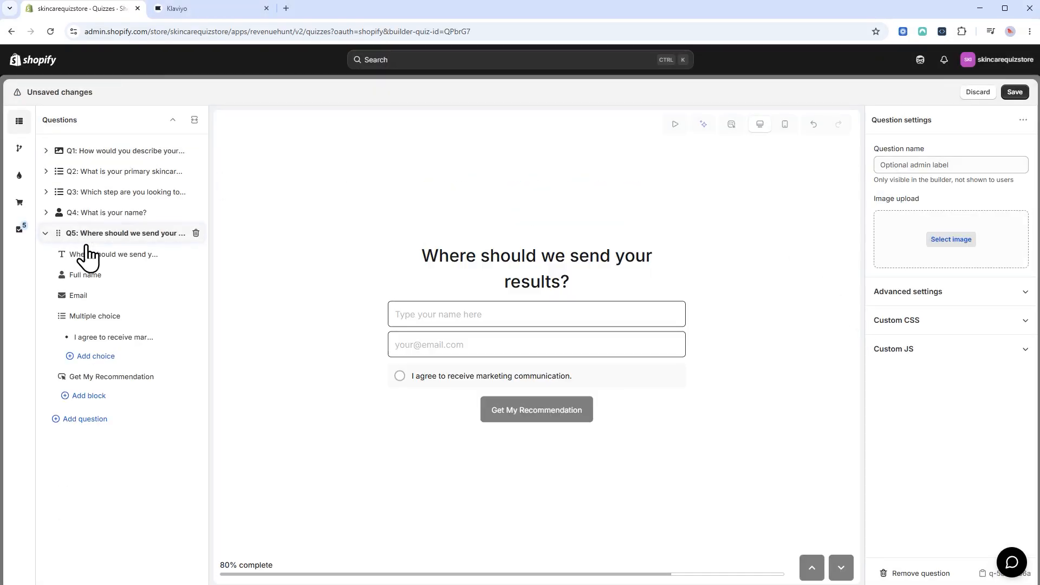
click(100, 279)
click(102, 296)
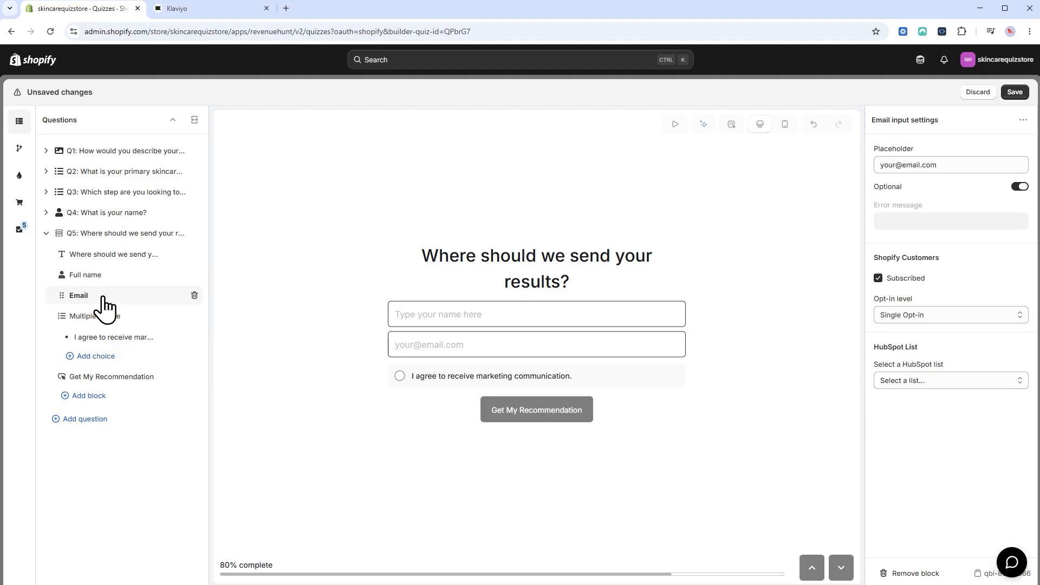
Browse the available question and block types for Q5 without adding any.
click(80, 420)
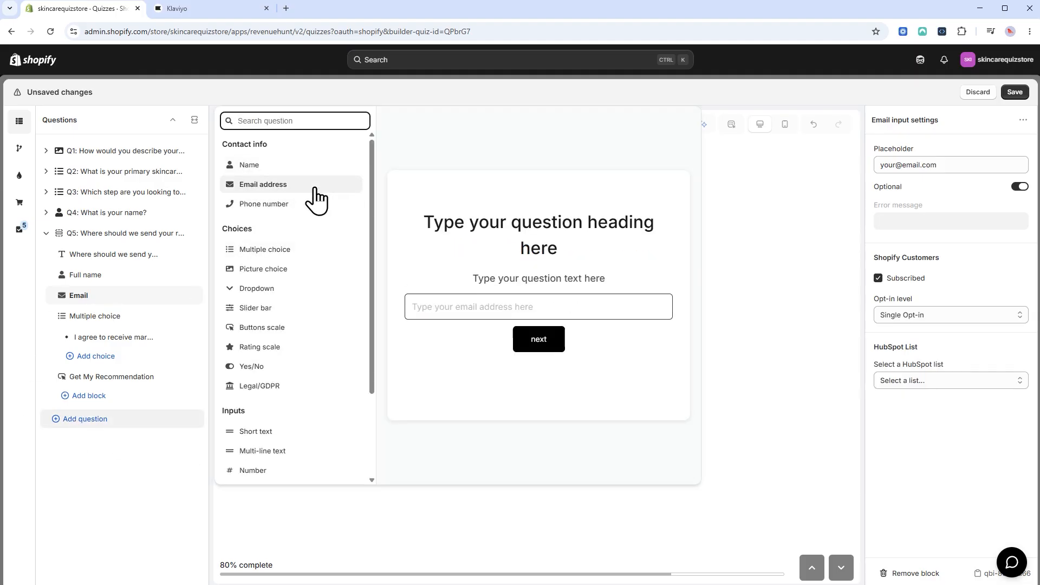
click(146, 484)
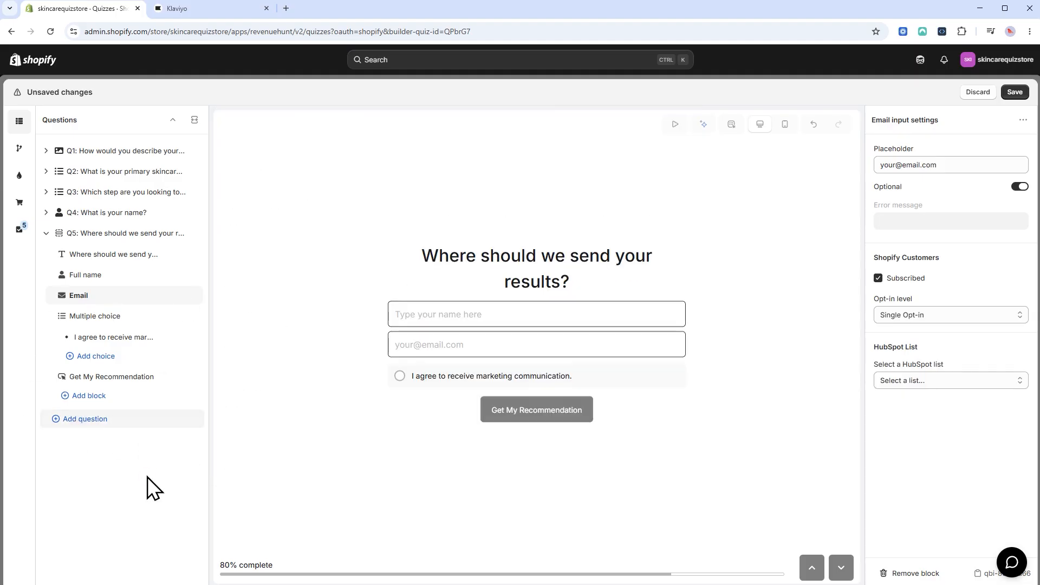
click(121, 395)
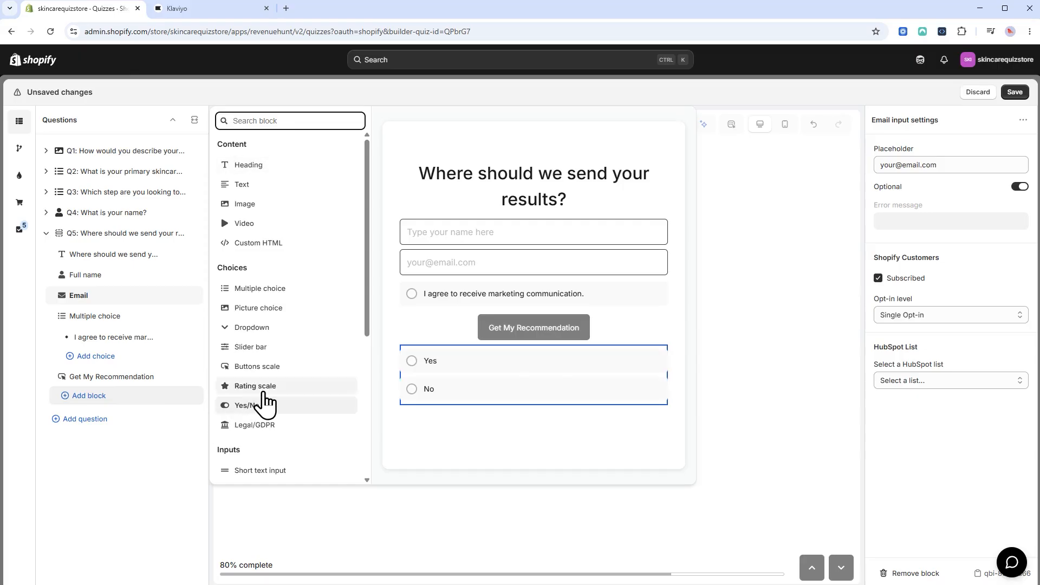
scroll(265, 401, down, 5)
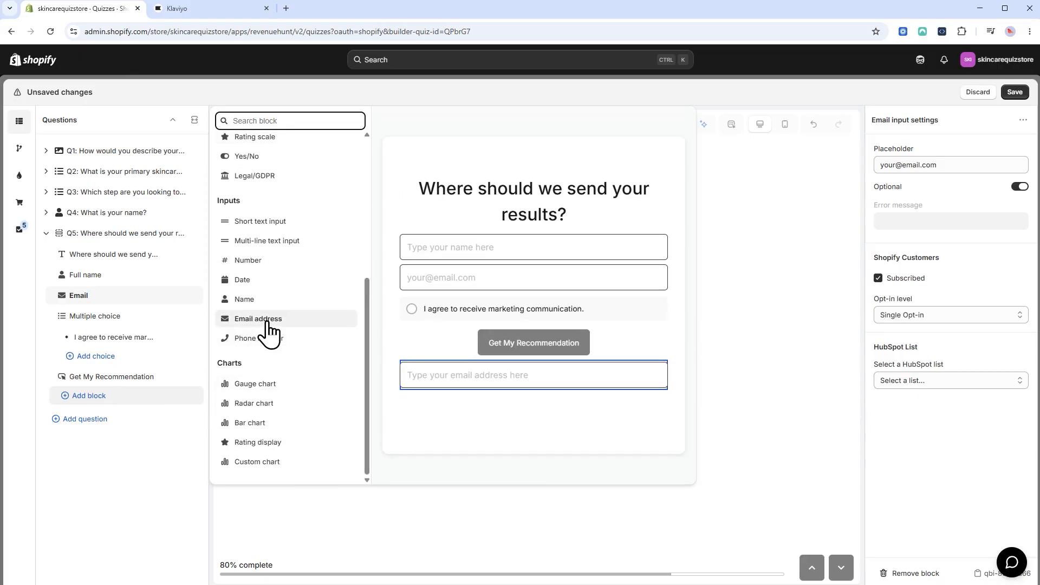
click(135, 473)
Inspect Q5's Multiple choice marketing-consent block and preview the option ticked.
click(133, 320)
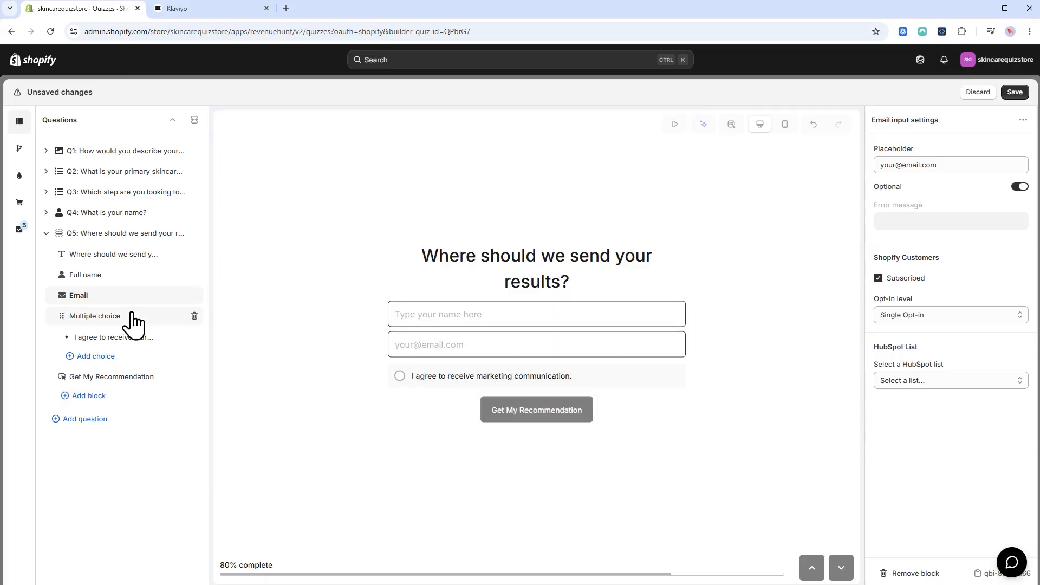
click(130, 336)
click(401, 352)
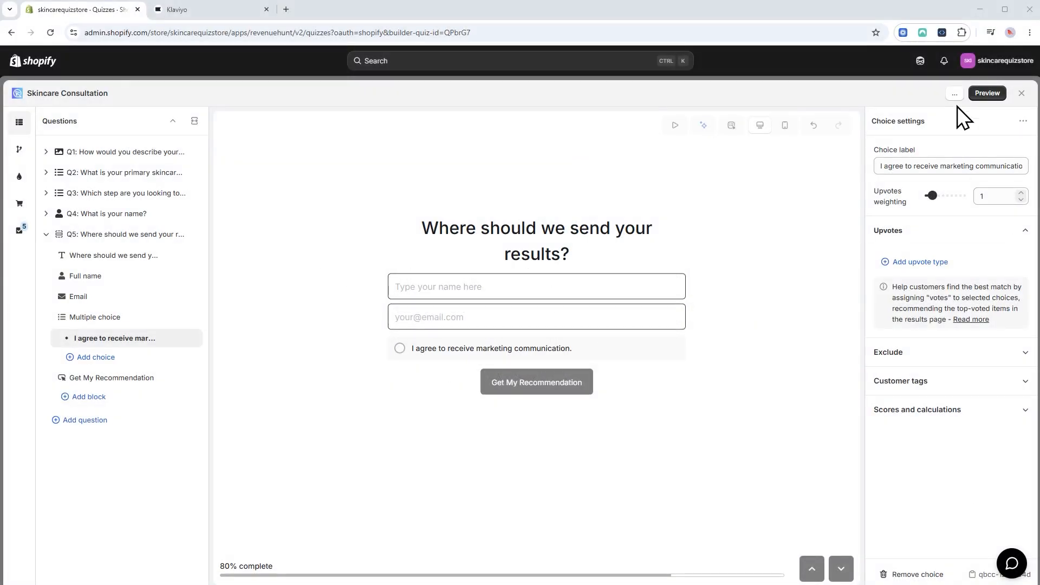
From the quiz settings' Mailing & CRMs integrations, start connecting Klaviyo.
click(956, 95)
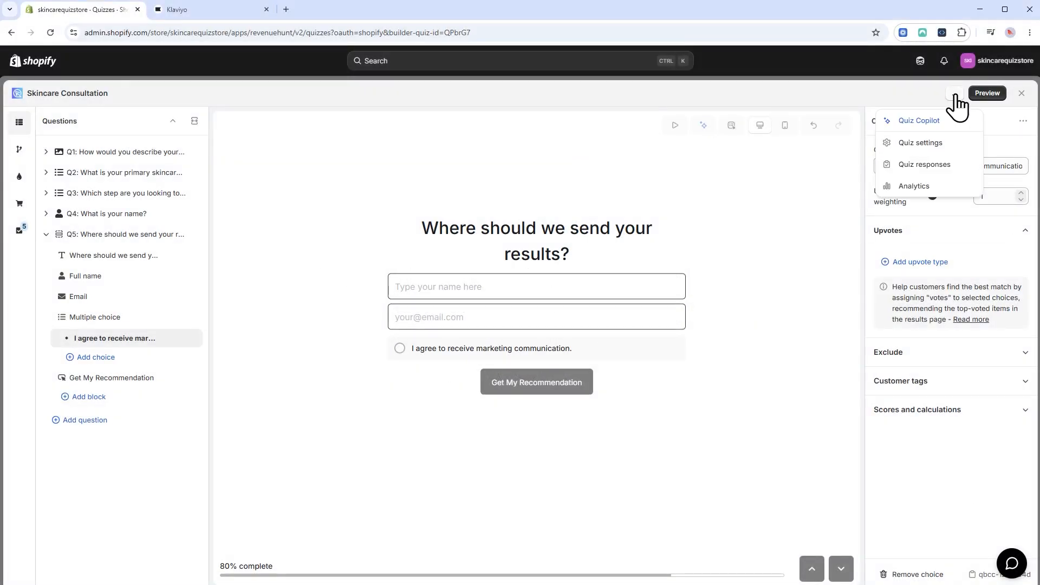
click(927, 145)
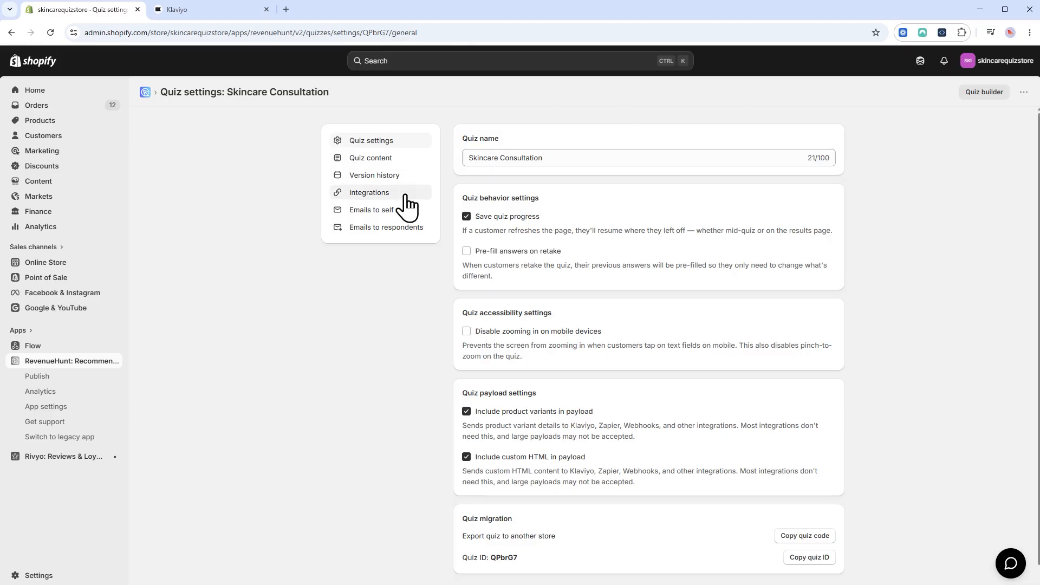
click(405, 196)
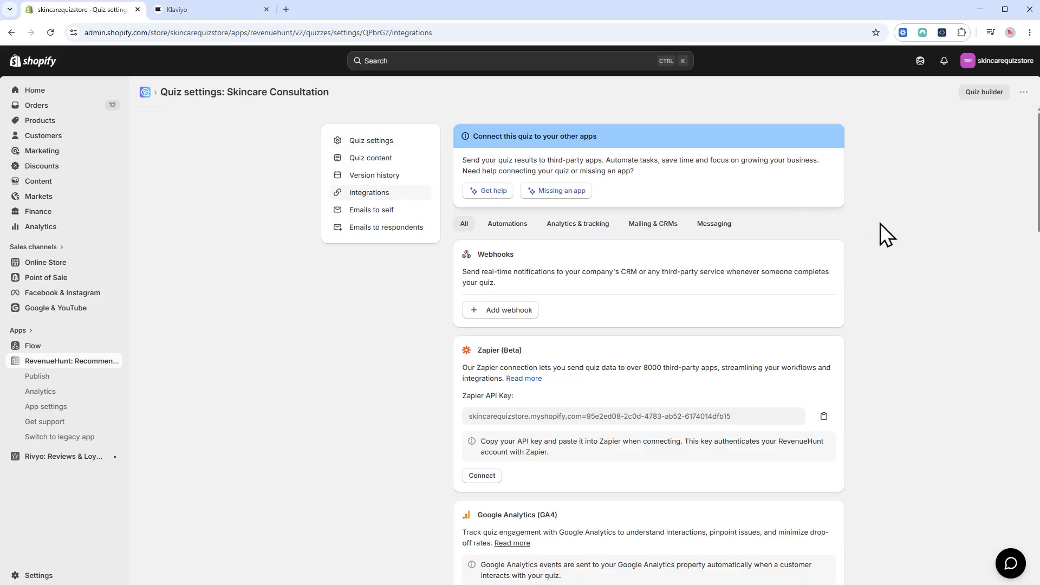
click(642, 224)
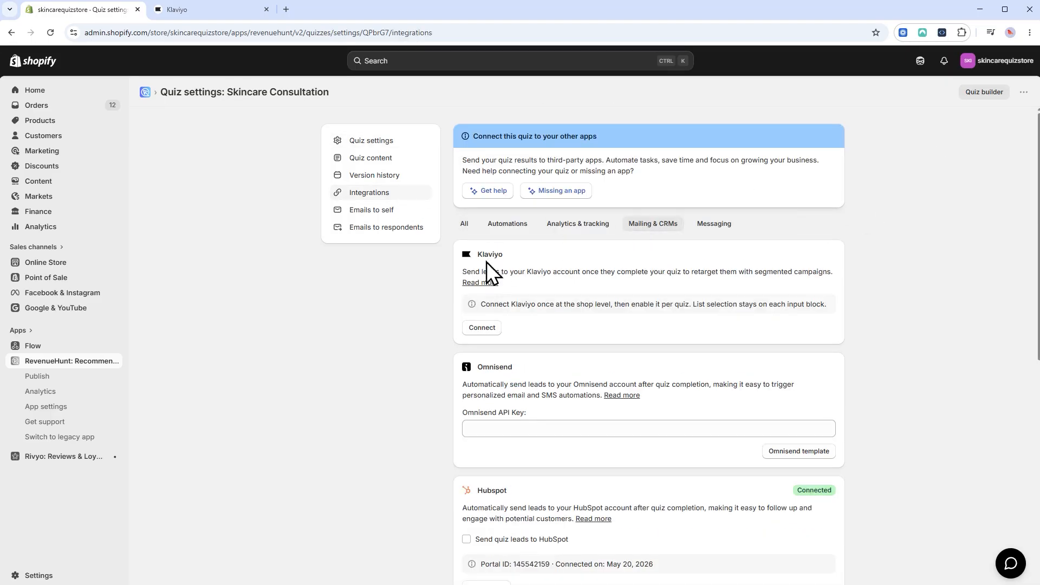
click(493, 331)
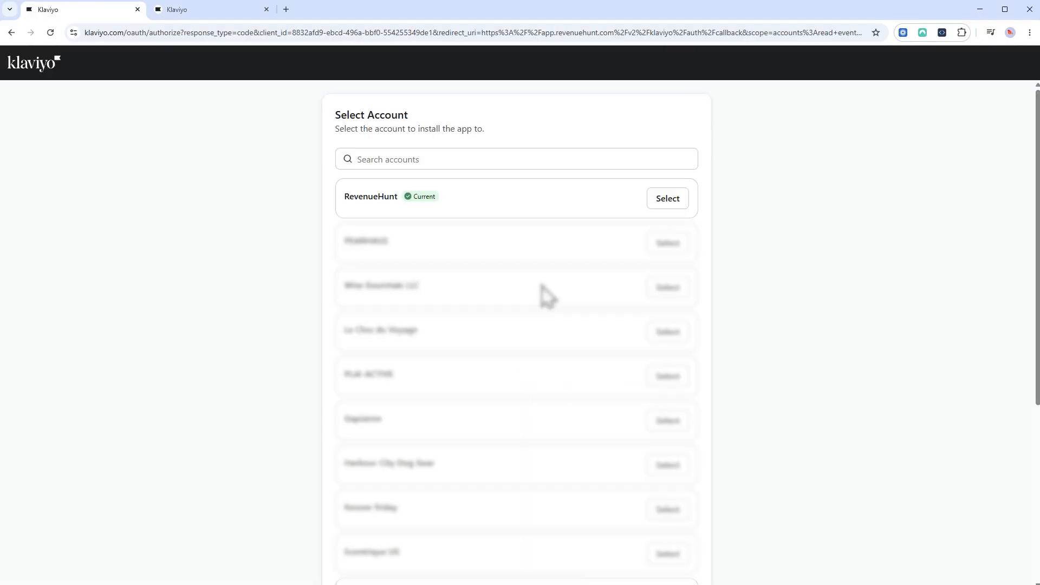
Select the current Klaviyo account and allow RevenueHunt Quizzes access.
click(672, 200)
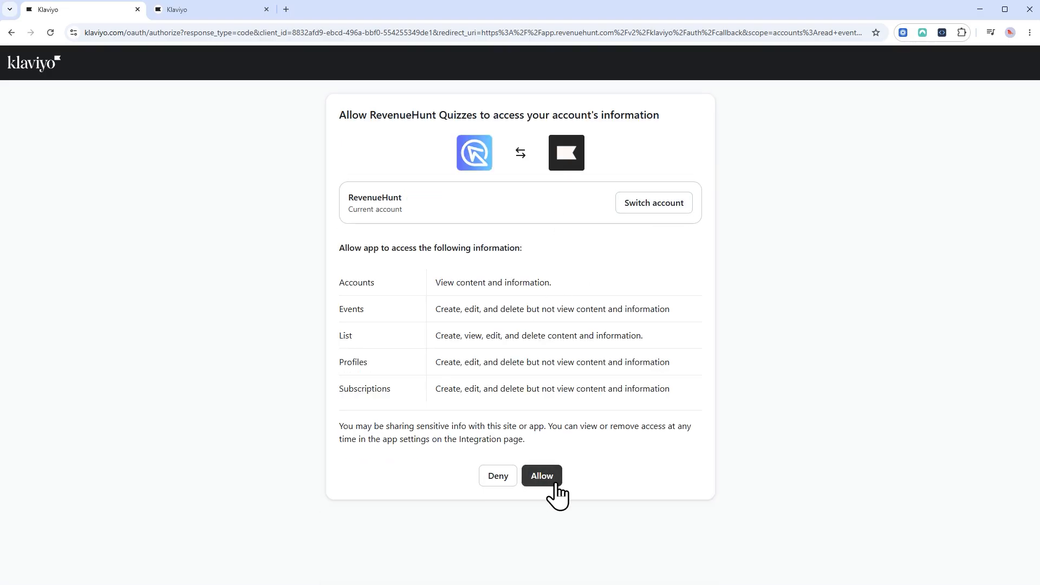
click(542, 476)
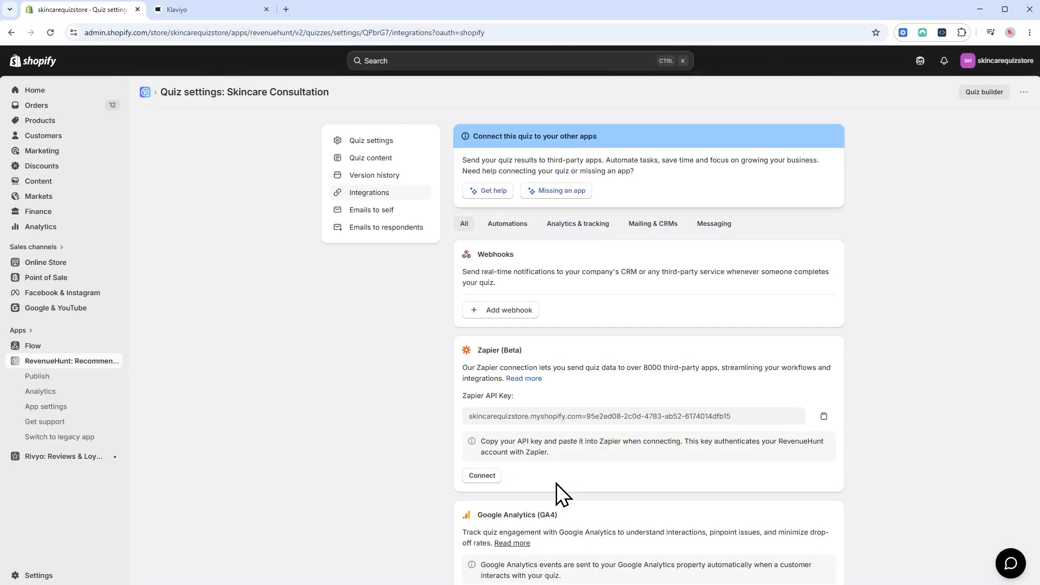
Enable 'Send quiz leads to Klaviyo profiles' for Skincare Consultation and save.
drag(797, 309, 837, 312)
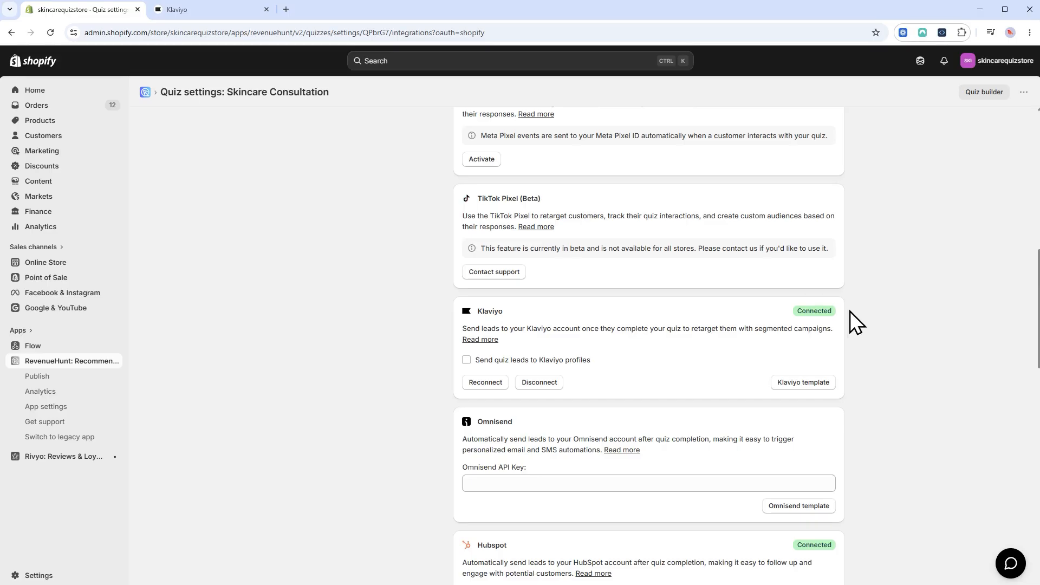
click(466, 361)
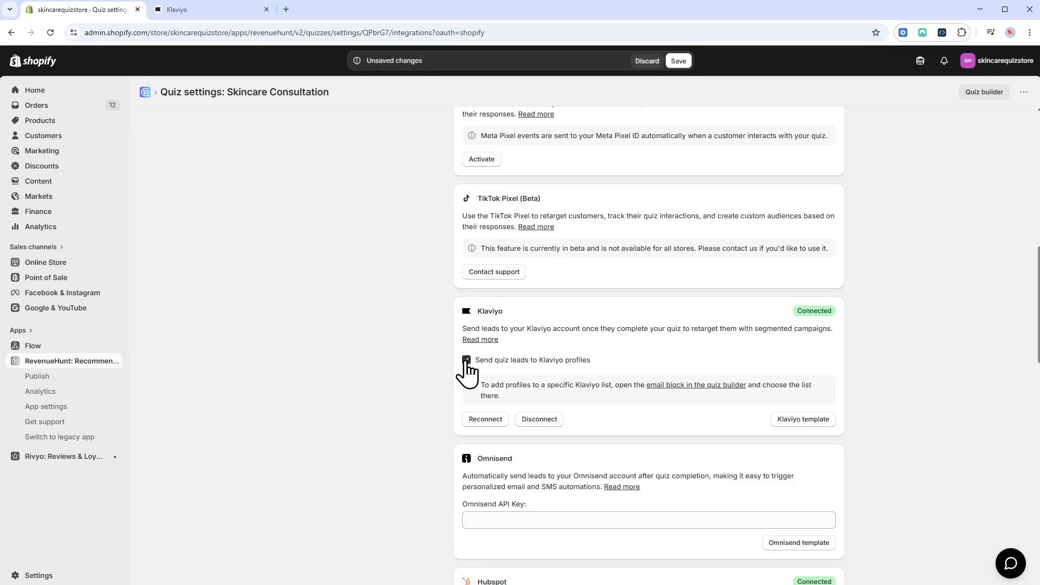
click(678, 61)
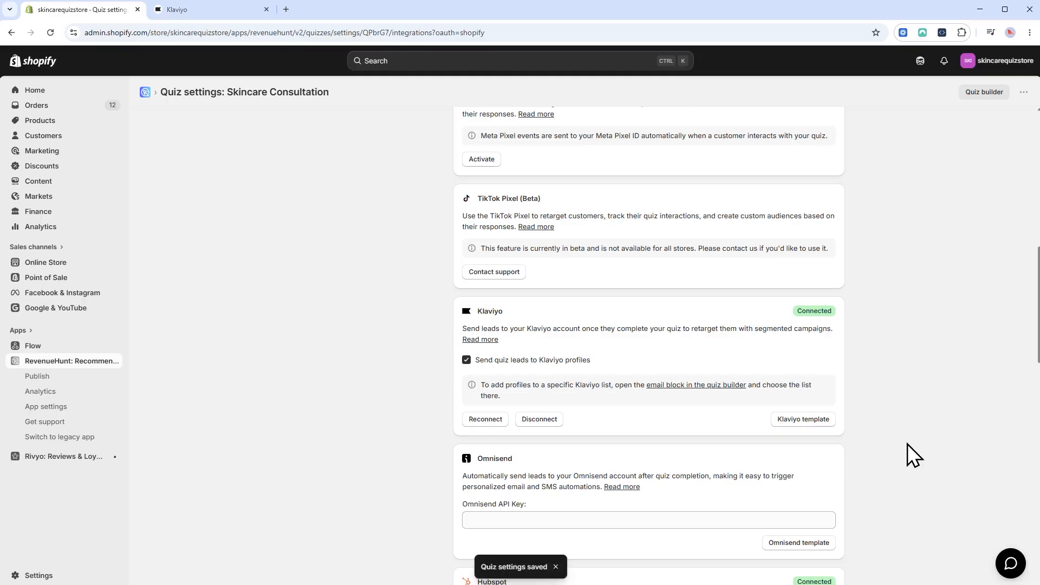
Check the Skincare Quiz's Klaviyo leads option, leave it off, and return to the quizzes overview.
scroll(907, 444, up, 10)
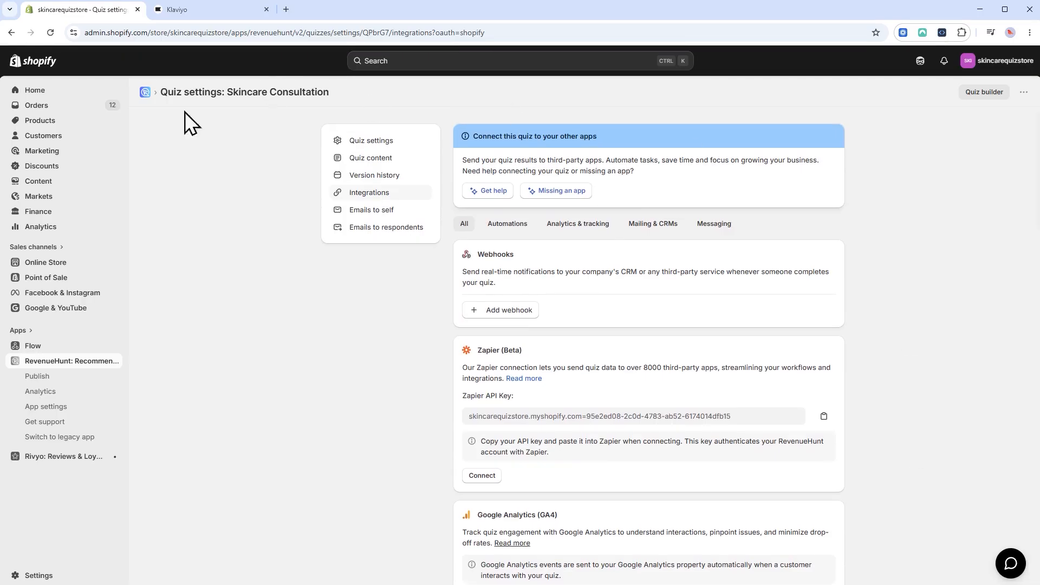
click(72, 361)
click(772, 459)
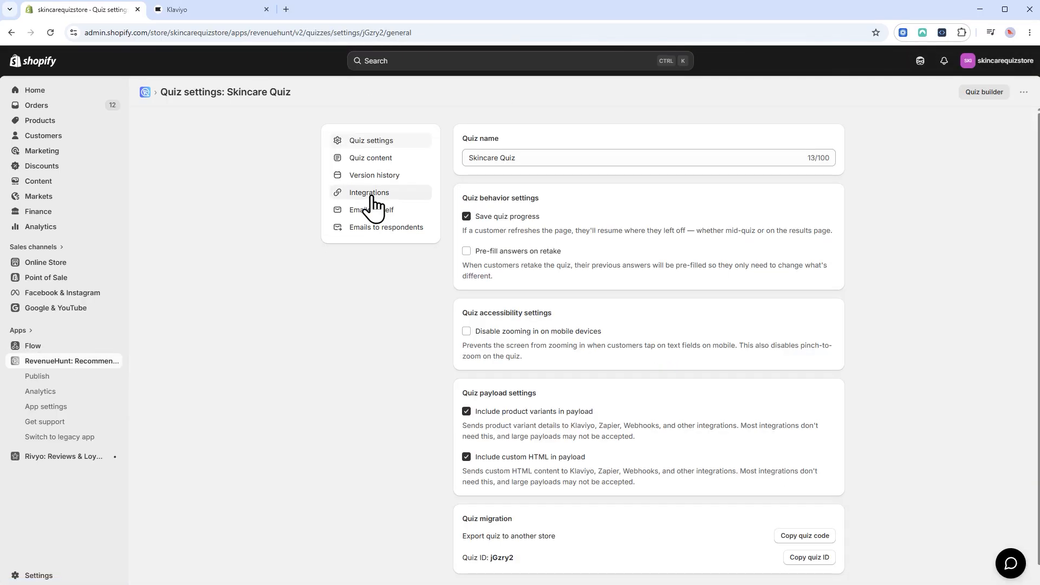
click(369, 193)
scroll(622, 306, down, 10)
click(466, 330)
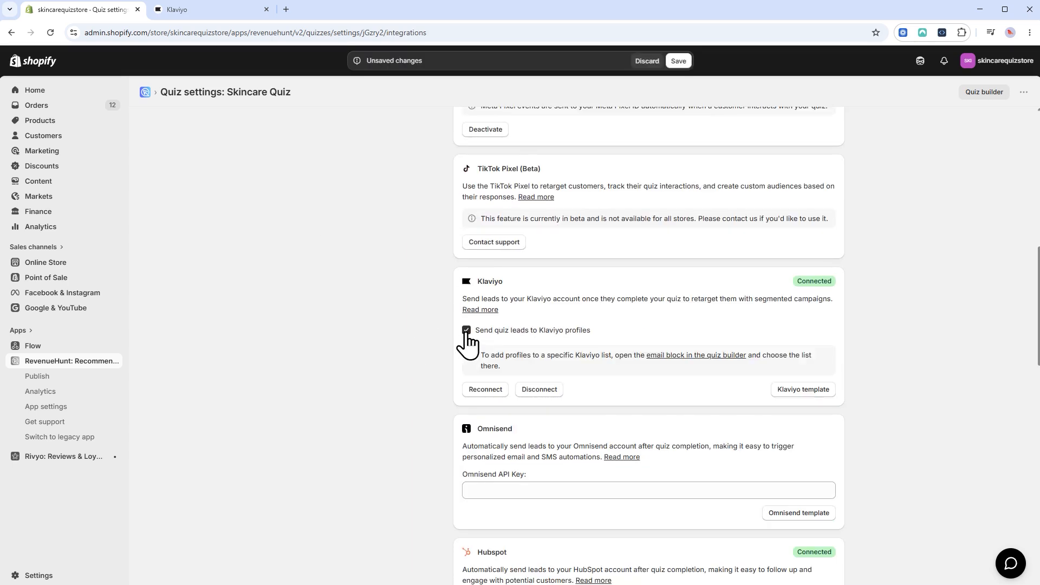
click(466, 331)
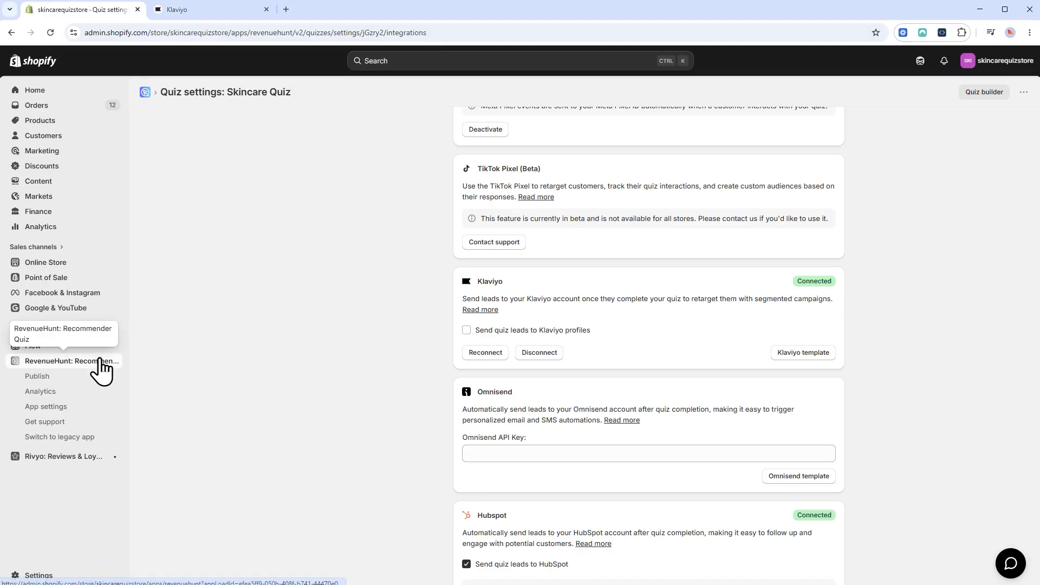
click(100, 361)
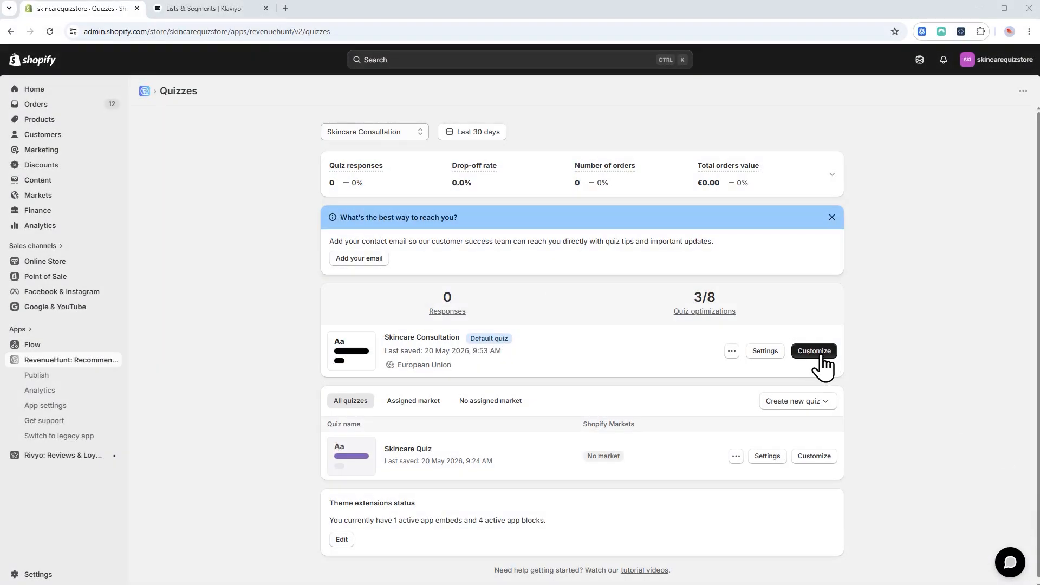
Point the Email block to the Skincare Consultation Klaviyo list with Subscribed ticked, then save.
click(821, 354)
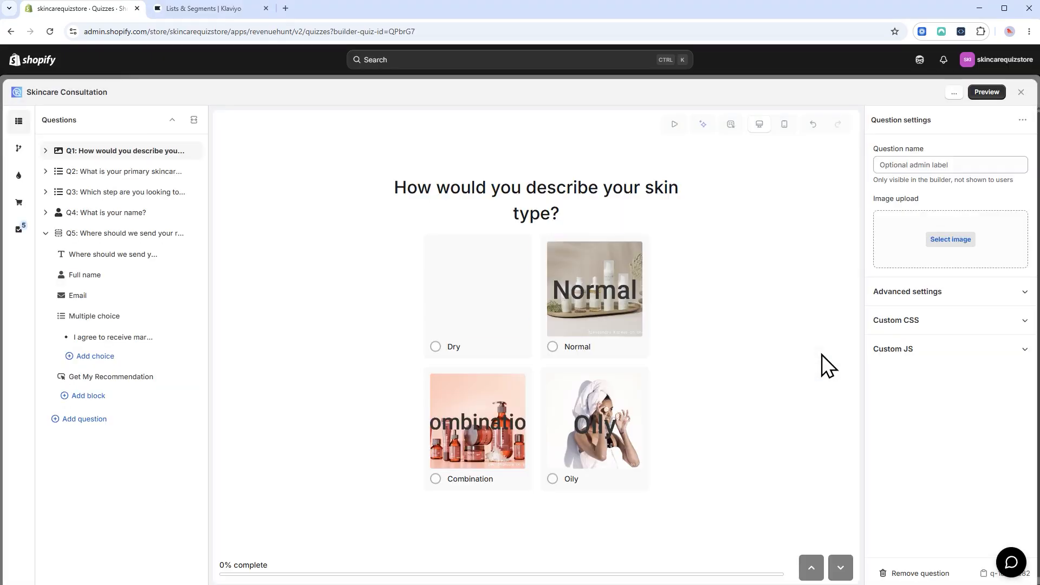
click(93, 296)
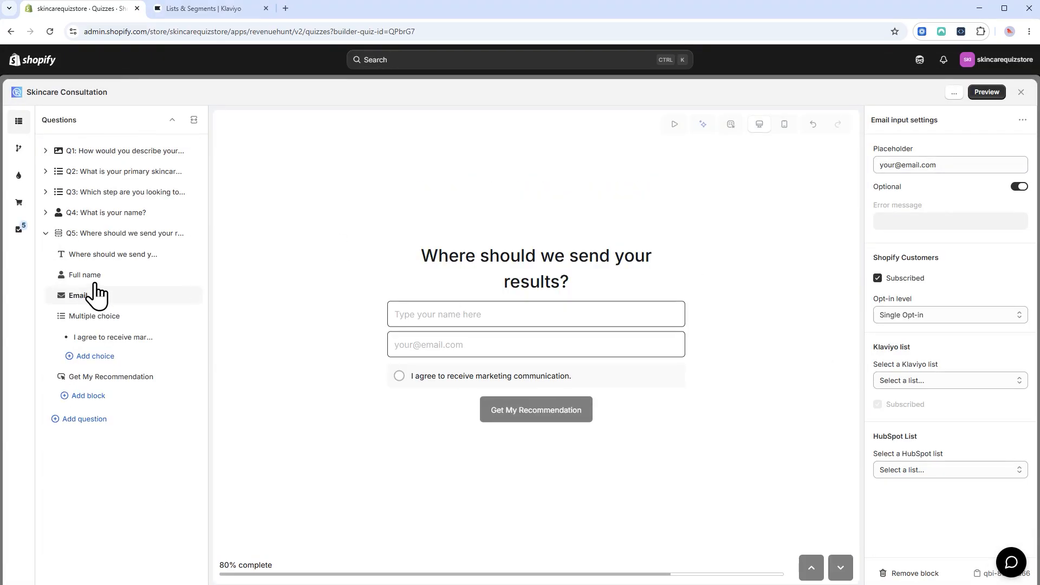
drag(888, 347, 917, 348)
click(982, 382)
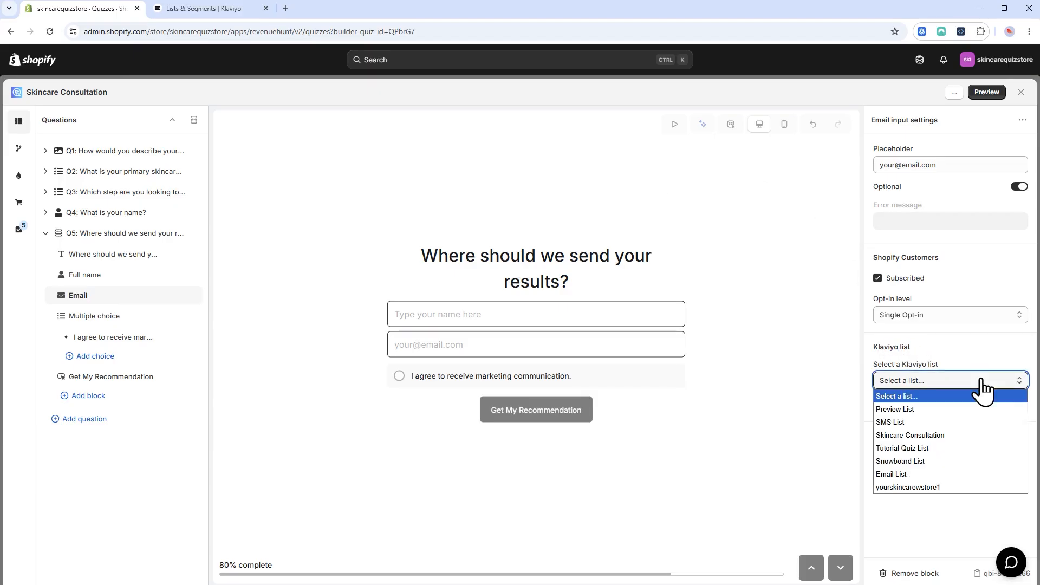
click(951, 436)
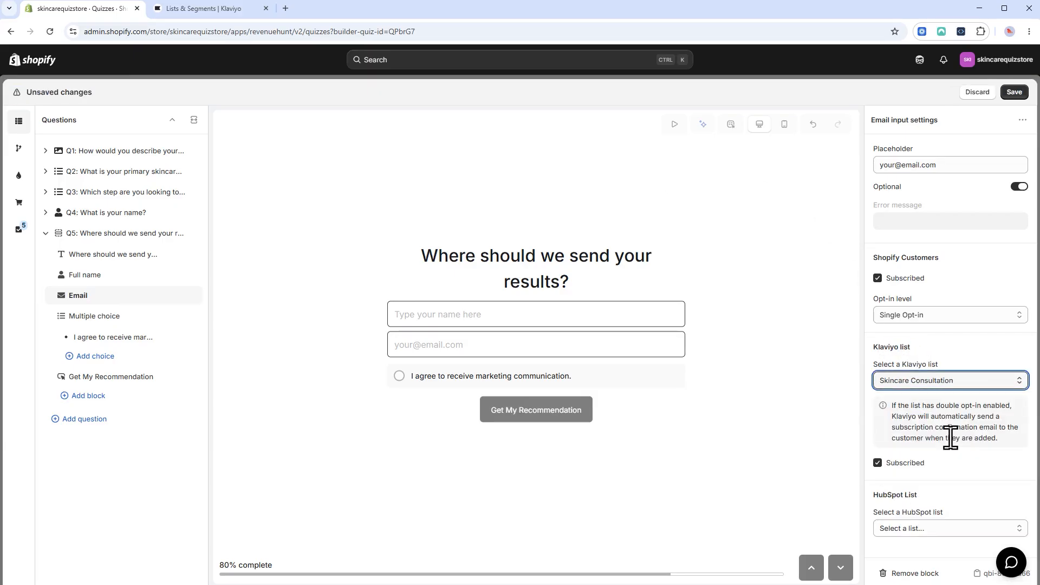
click(876, 463)
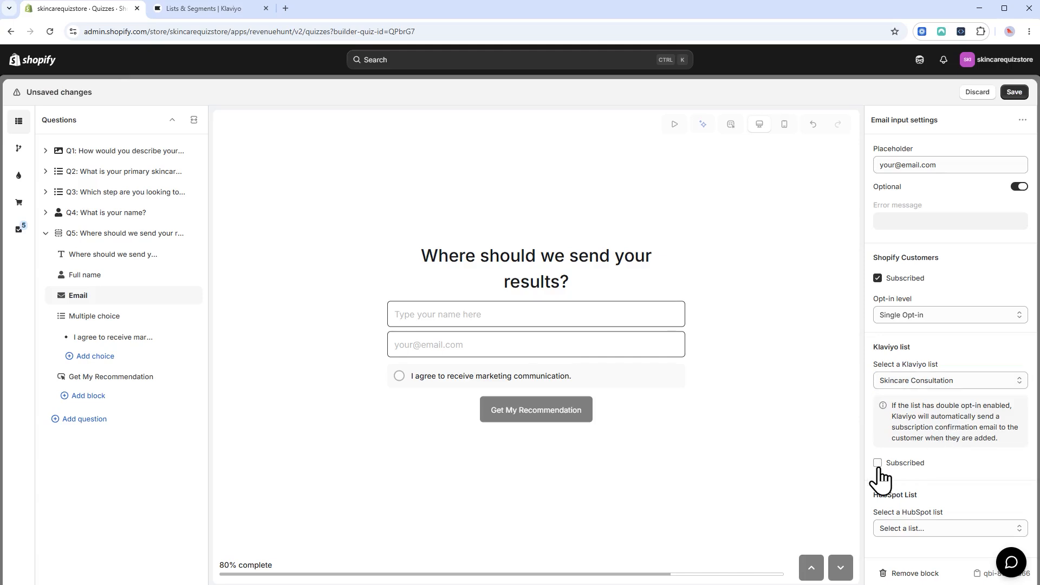
click(878, 465)
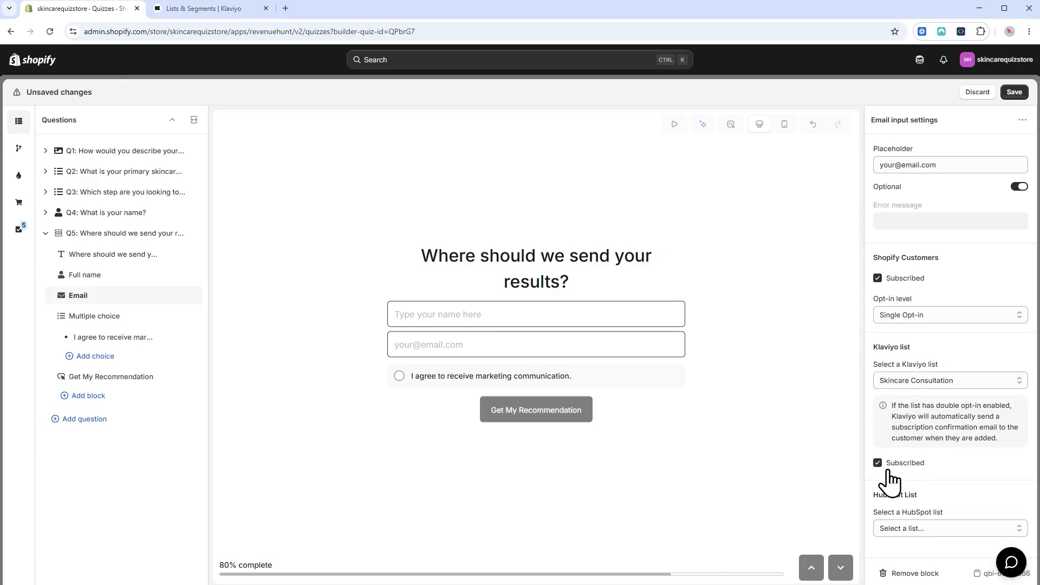
click(1011, 100)
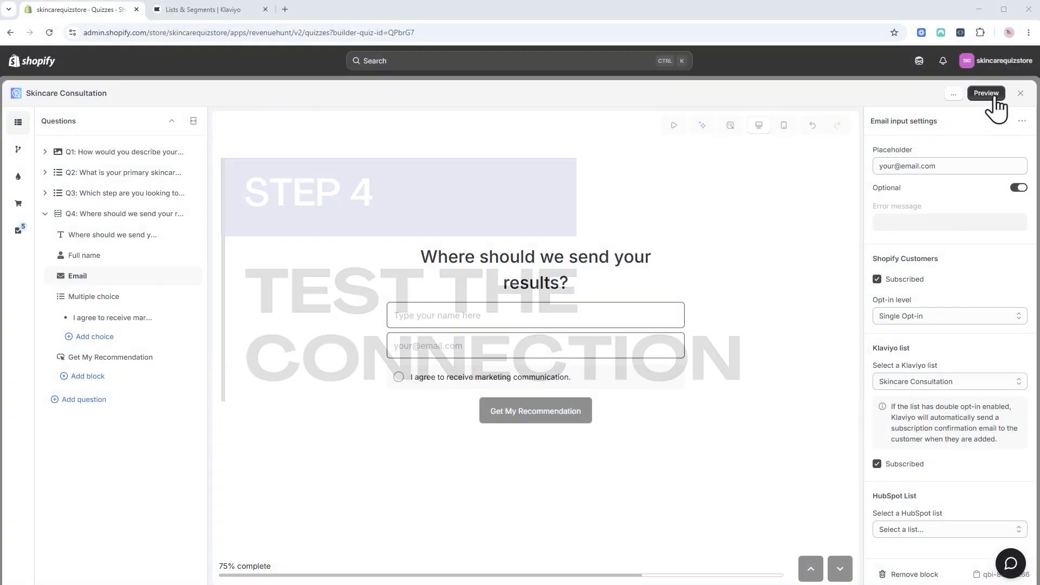
Preview the quiz and answer the opening questions, choosing Cleanser as the step to improve.
click(991, 95)
click(433, 311)
click(433, 310)
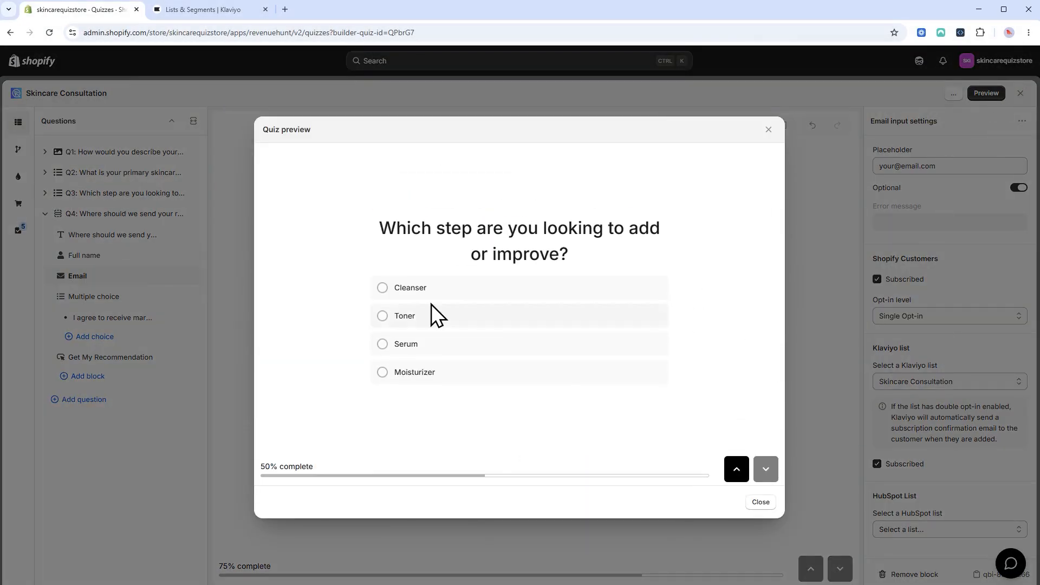
click(434, 297)
Enter a test name and corrected email, tick consent, submit, then close the recommendations preview.
click(439, 286)
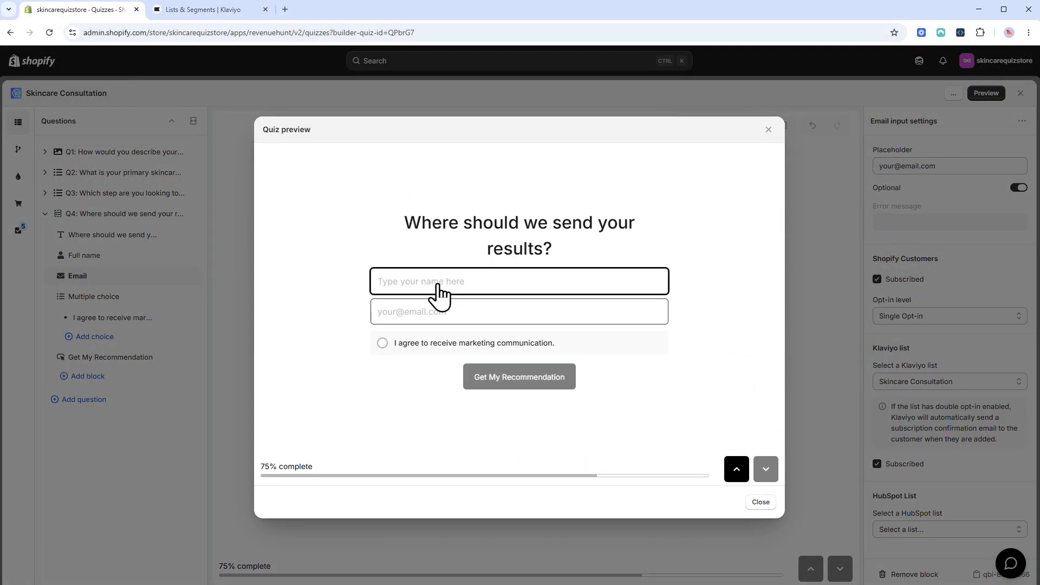
text(Julia123)
click(442, 312)
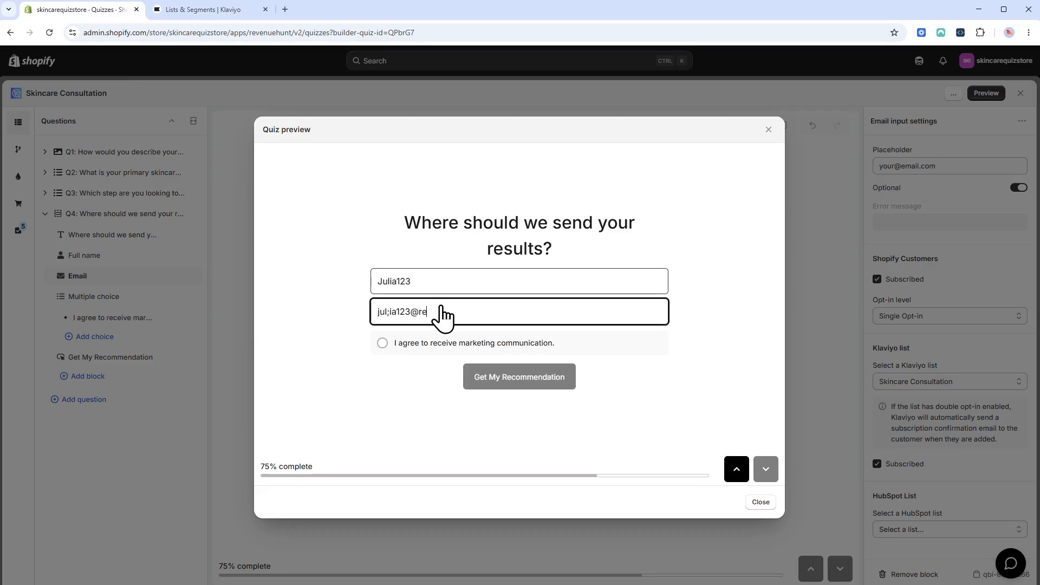
click(413, 343)
click(390, 313)
key(BackSpace)
click(398, 393)
click(519, 382)
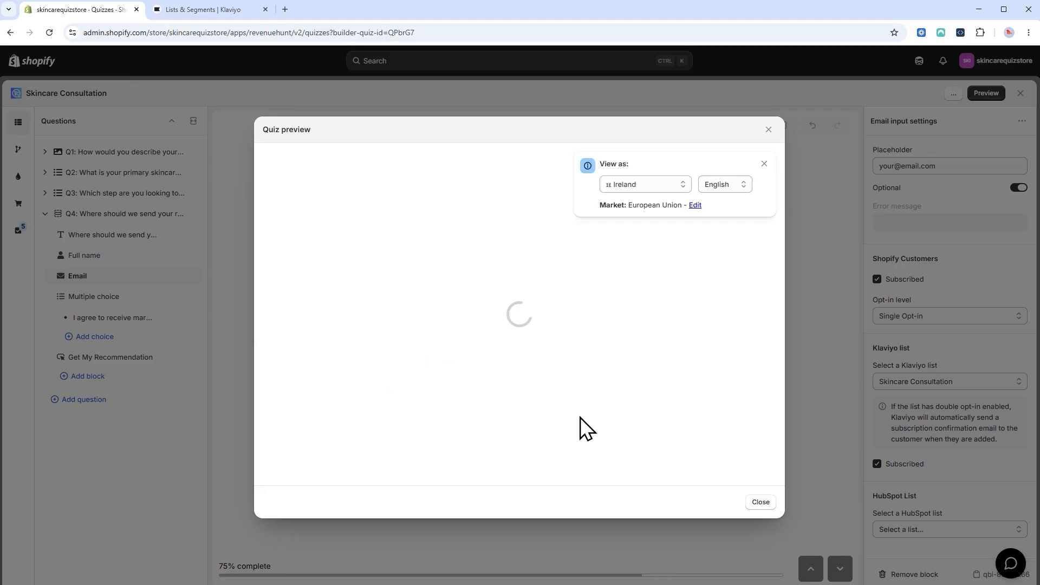
drag(780, 260, 777, 174)
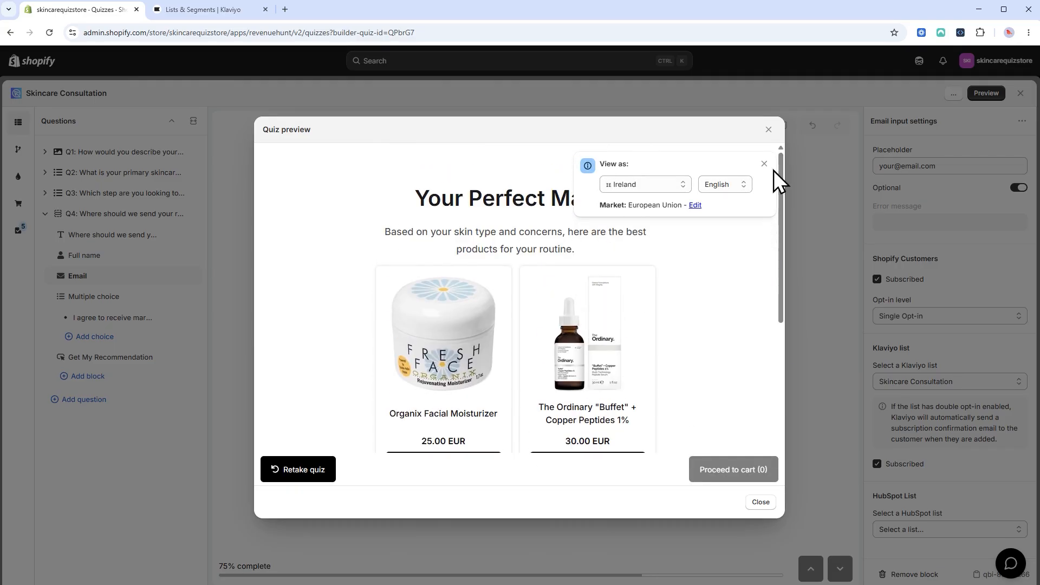
click(764, 503)
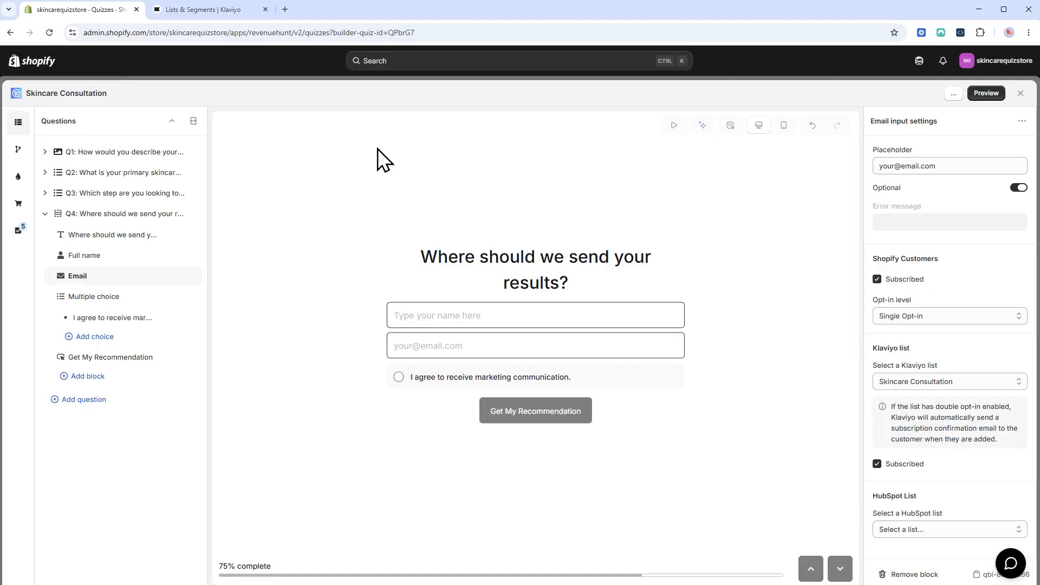
Open the test quiz-taker's Klaviyo profile and review its subscription and New Lead events.
click(218, 16)
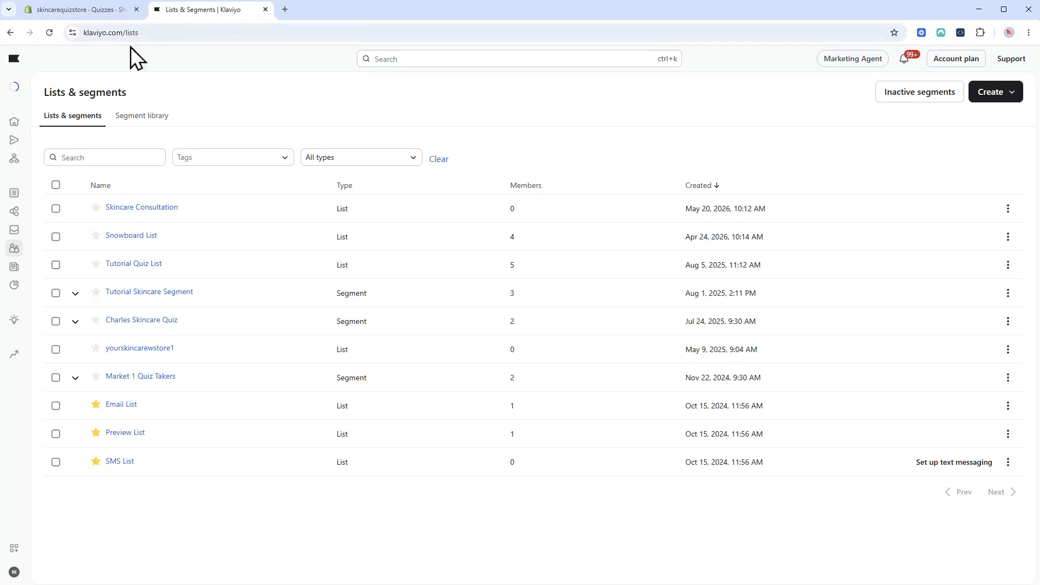
mouse_move(14, 248)
click(65, 300)
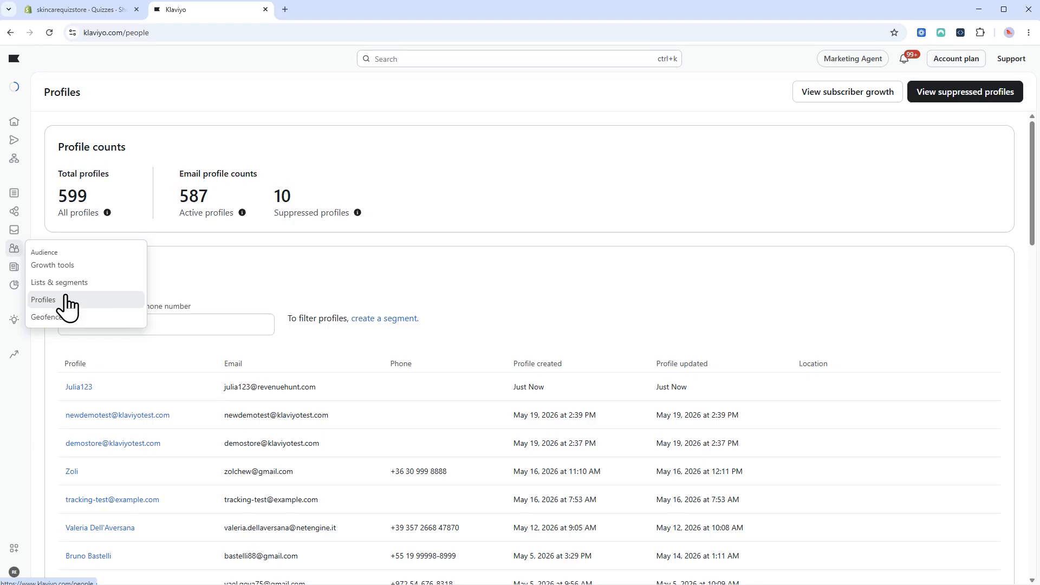
click(81, 387)
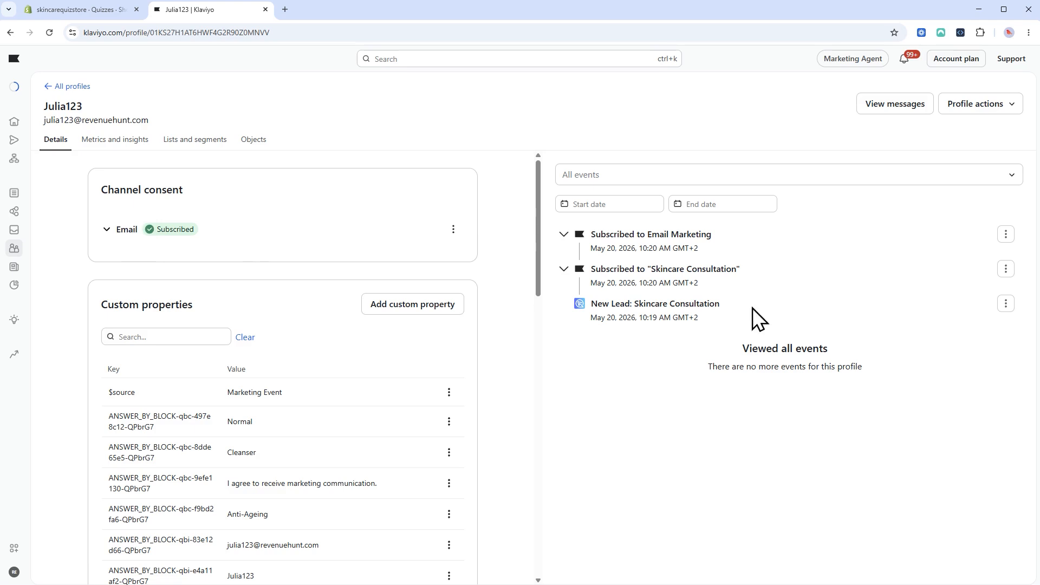
drag(599, 236, 699, 236)
drag(614, 271, 689, 270)
drag(603, 303, 669, 305)
drag(534, 232, 536, 268)
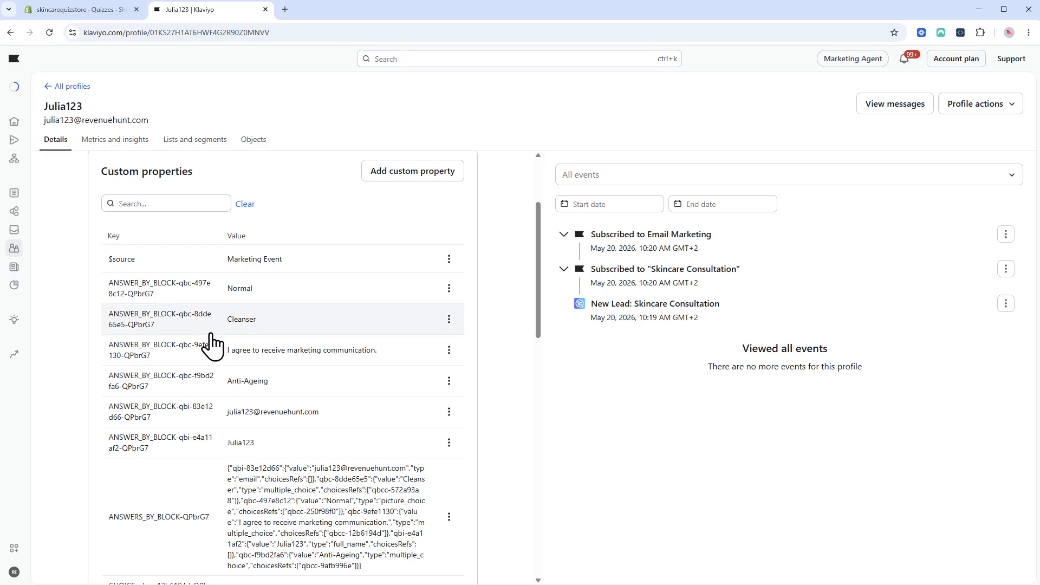
Browse both pages of the profile's custom quiz-answer properties.
scroll(272, 507, down, 4)
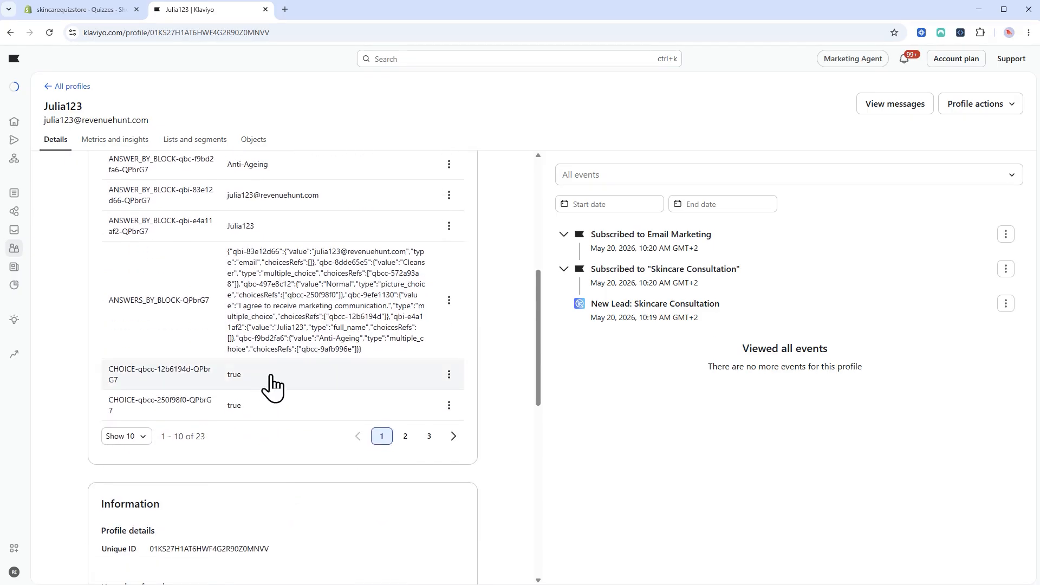
click(405, 434)
scroll(378, 400, down, 15)
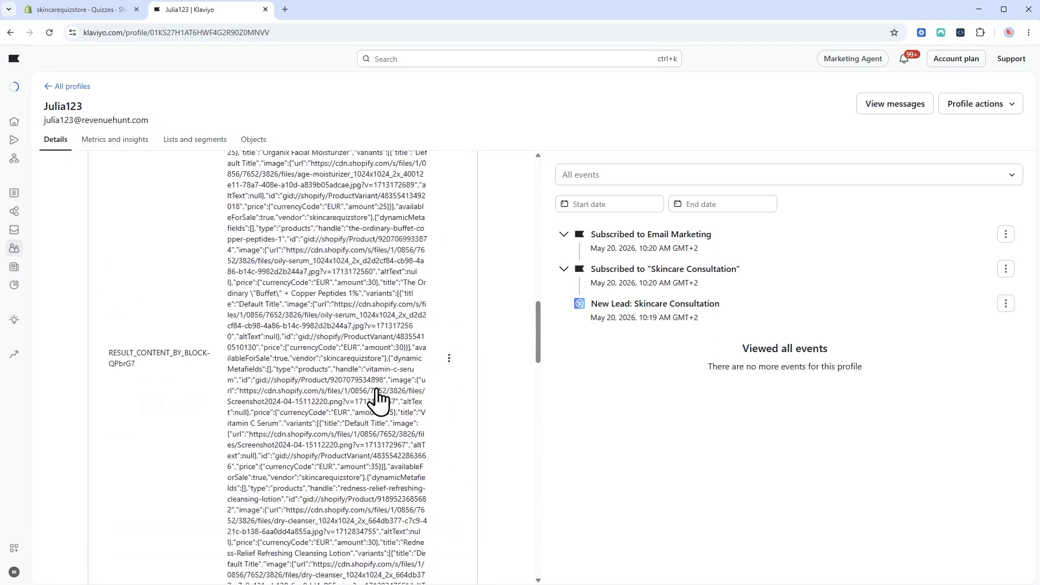
scroll(378, 399, down, 5)
click(381, 342)
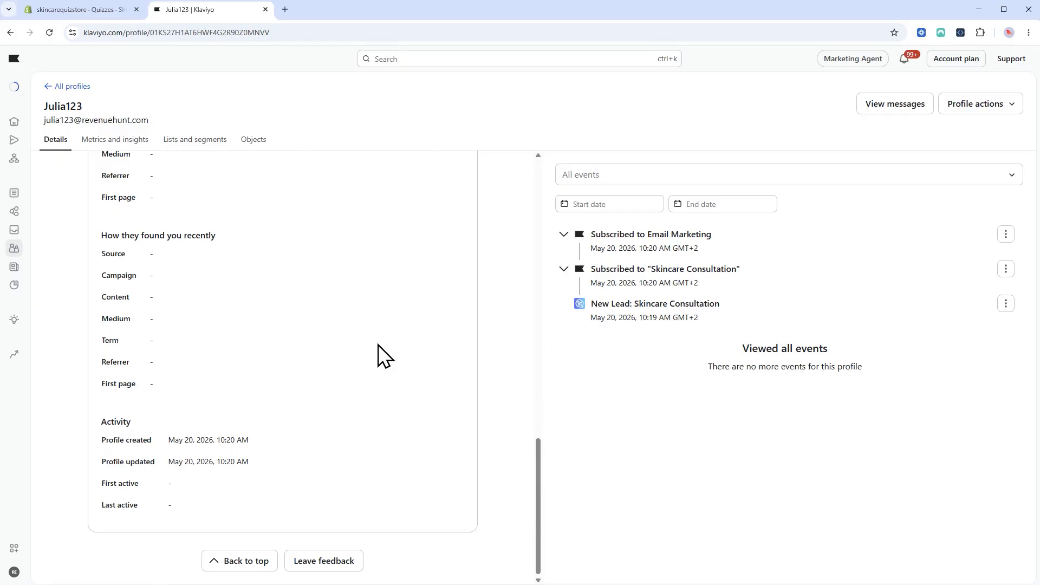
scroll(373, 379, up, 10)
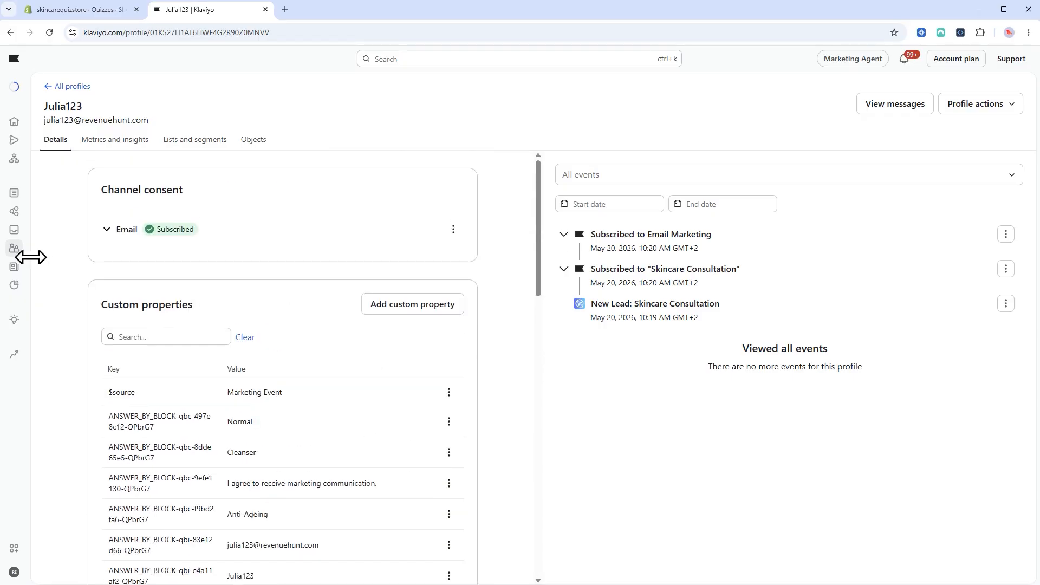
Open the test quiz-taker's profile from the Skincare Consultation list.
mouse_move(16, 249)
click(69, 286)
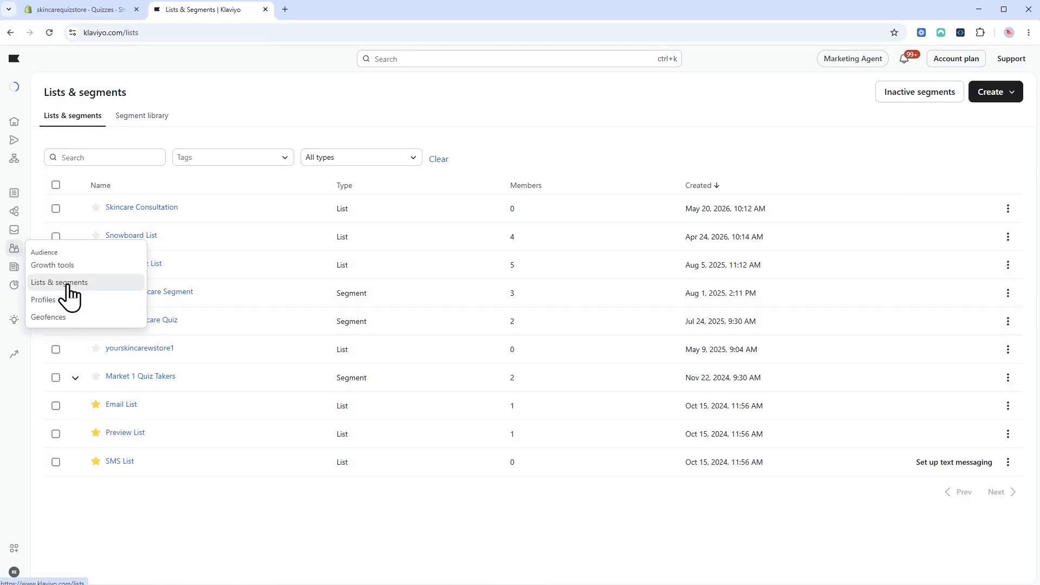
click(132, 208)
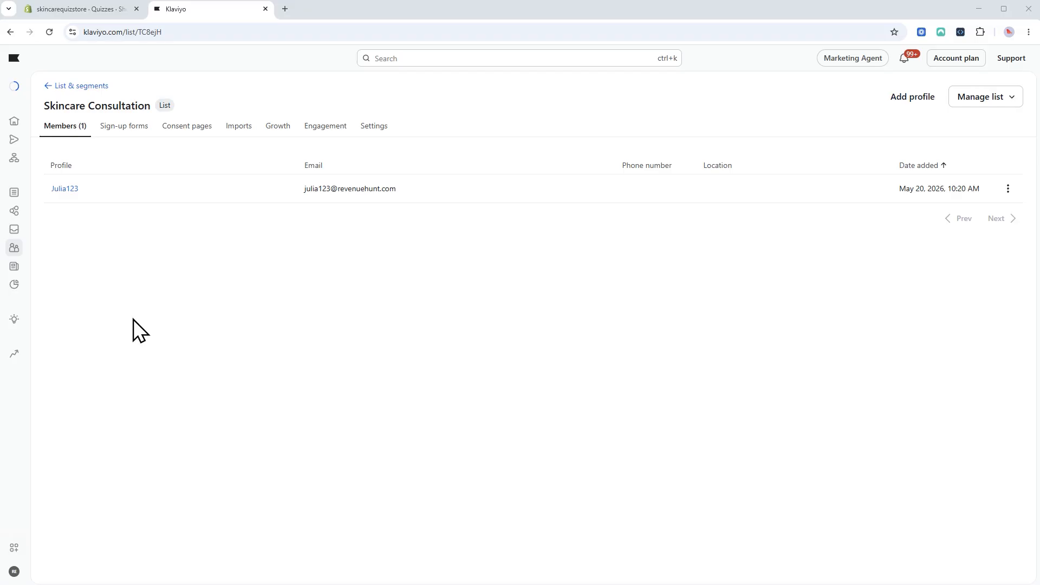
click(70, 189)
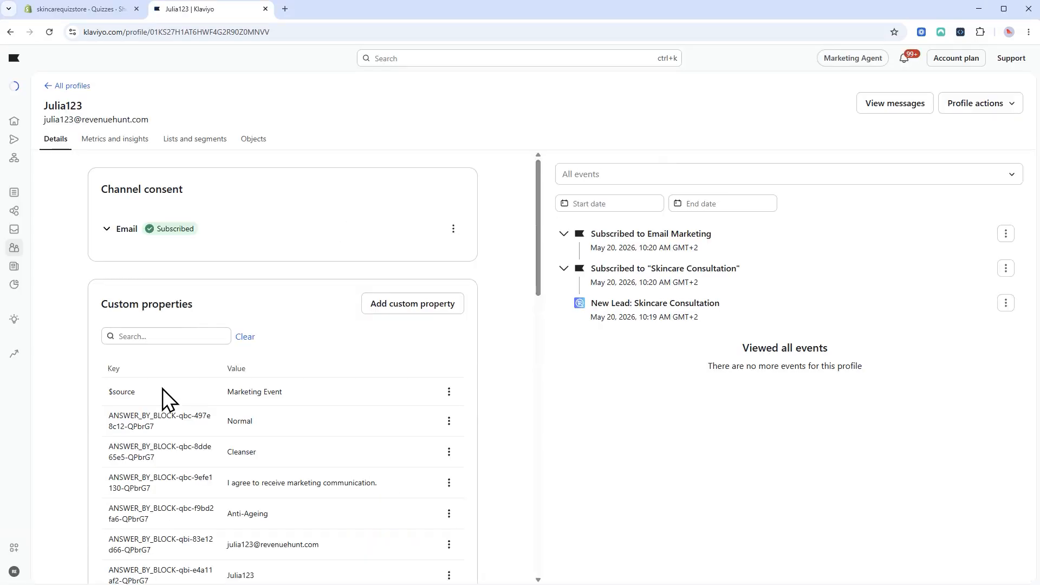
Copy the ANSWERS_BY_BLOCK-QPbrG7 property key from the profile.
scroll(184, 422, down, 3)
scroll(204, 428, down, 3)
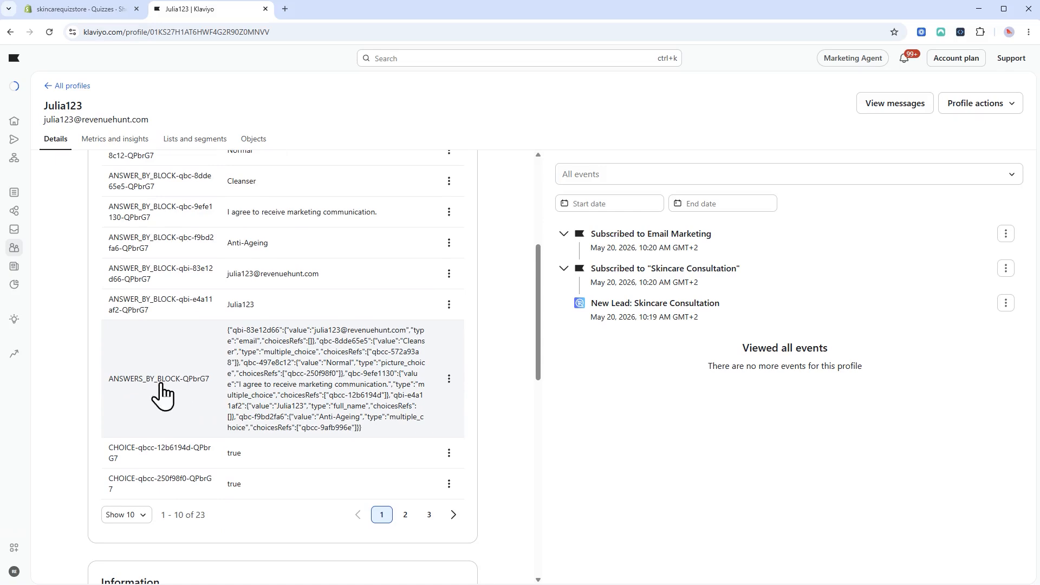
drag(107, 378, 212, 387)
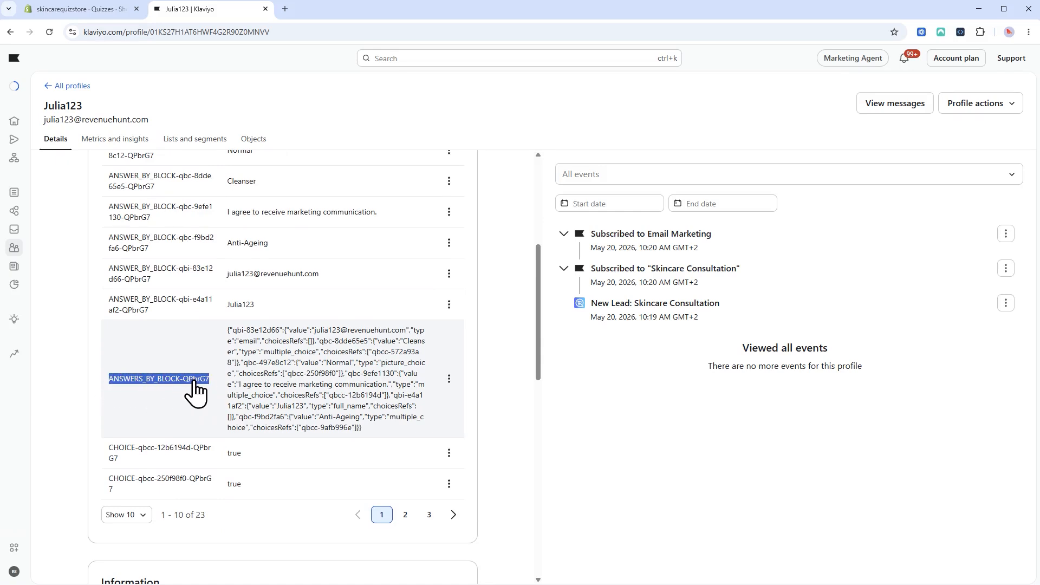
right_click(214, 386)
click(223, 395)
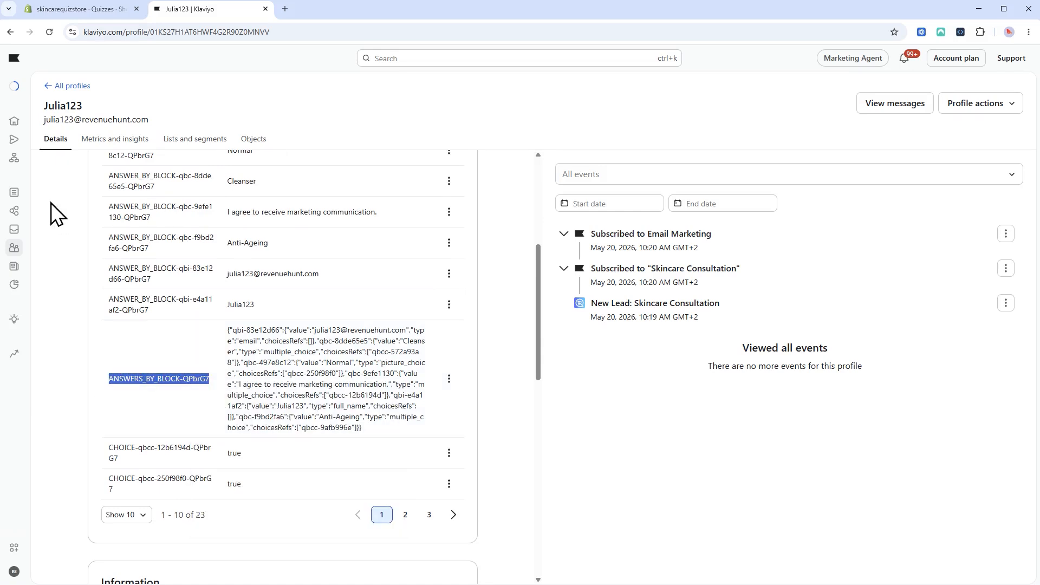
Start a new segment named Skin Consultation Takers.
mouse_move(13, 250)
click(61, 283)
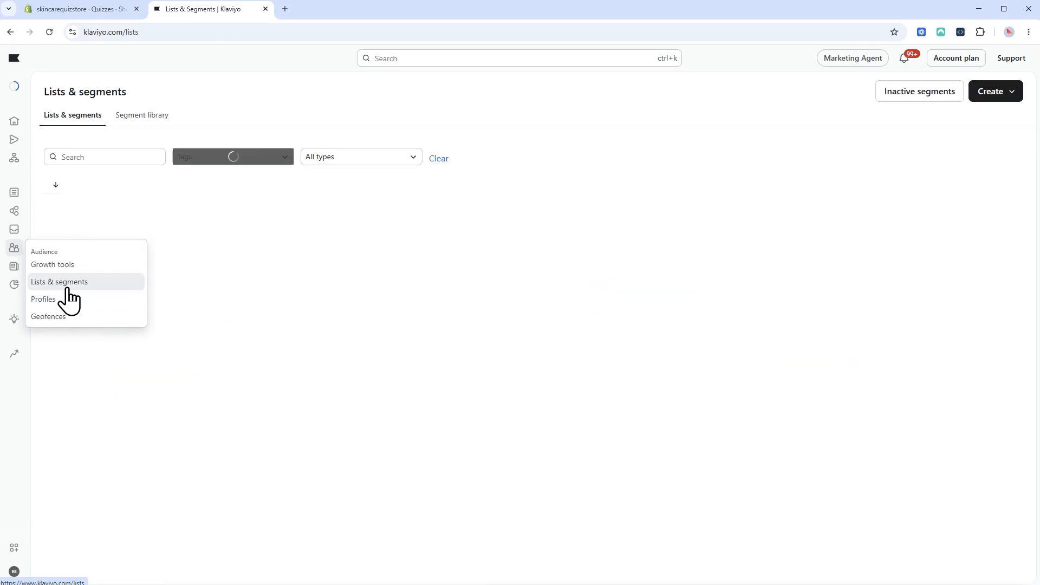
click(1001, 93)
click(923, 151)
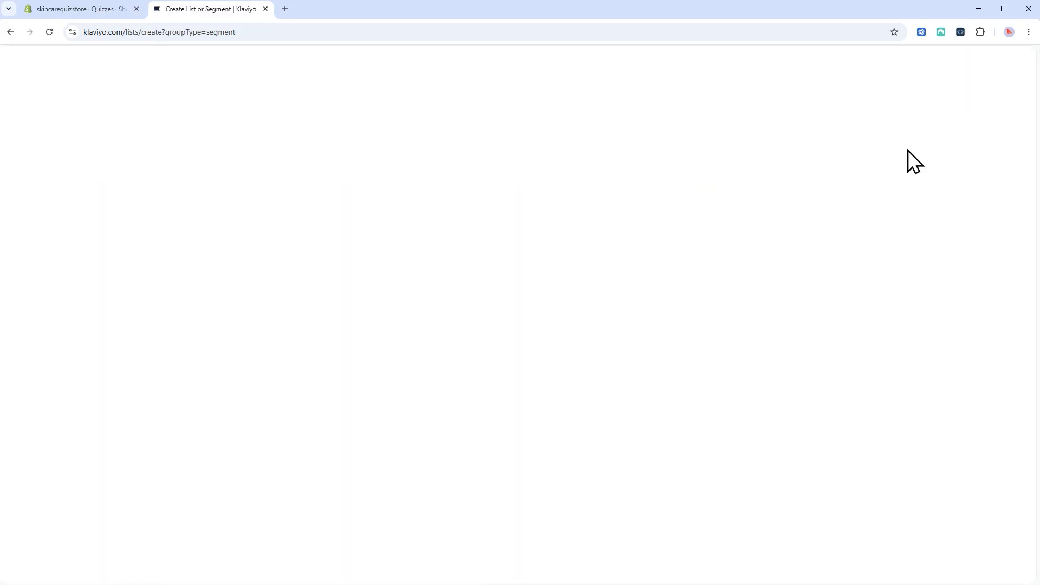
click(172, 193)
text(Skin Consultation Takers)
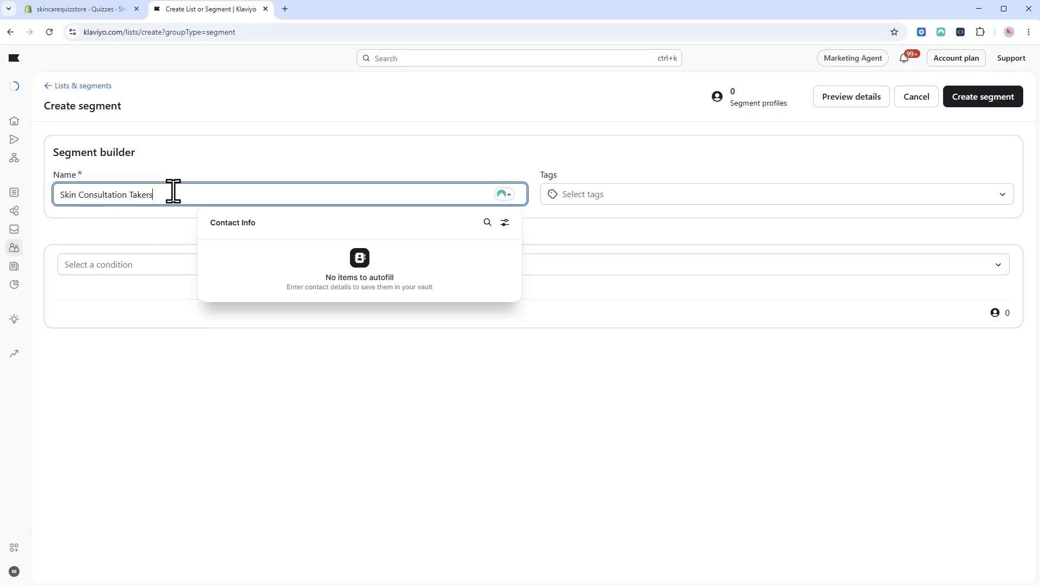
Add the condition ANSWERS_BY_BLOCK-QPbrG7 'is set' and create the segment.
click(138, 263)
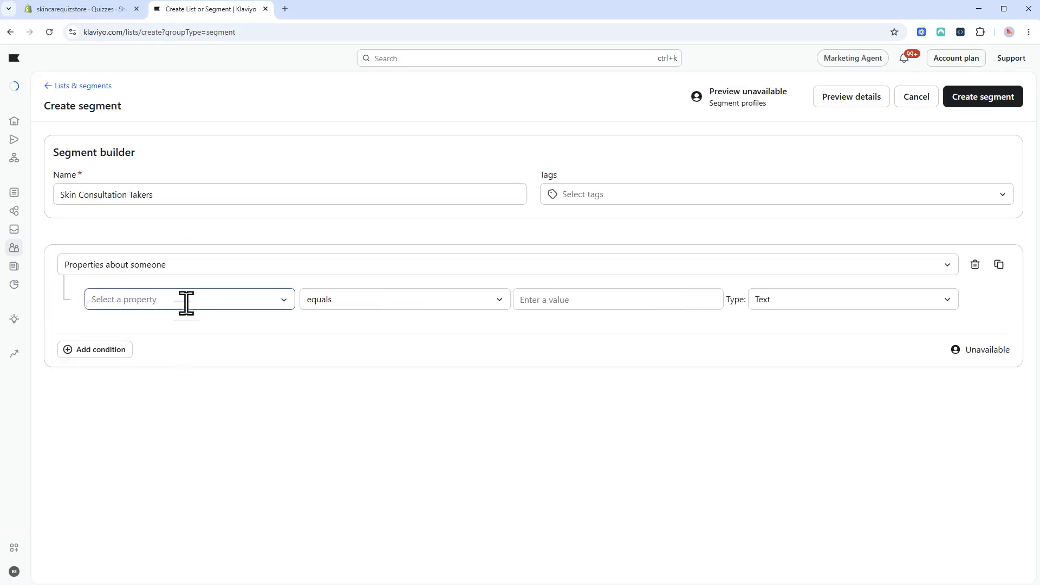
click(186, 300)
right_click(200, 329)
click(225, 459)
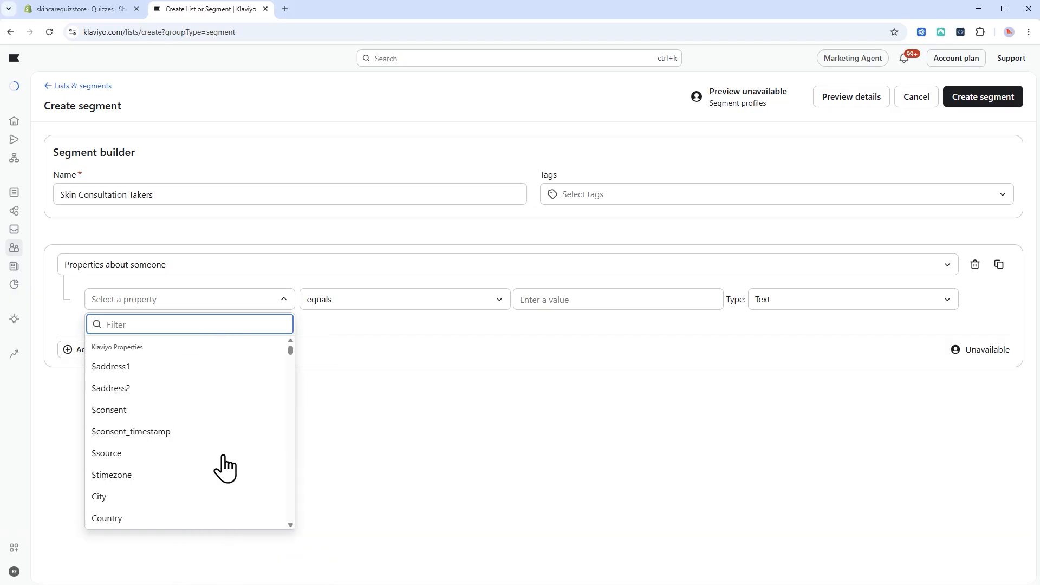
click(203, 365)
click(417, 301)
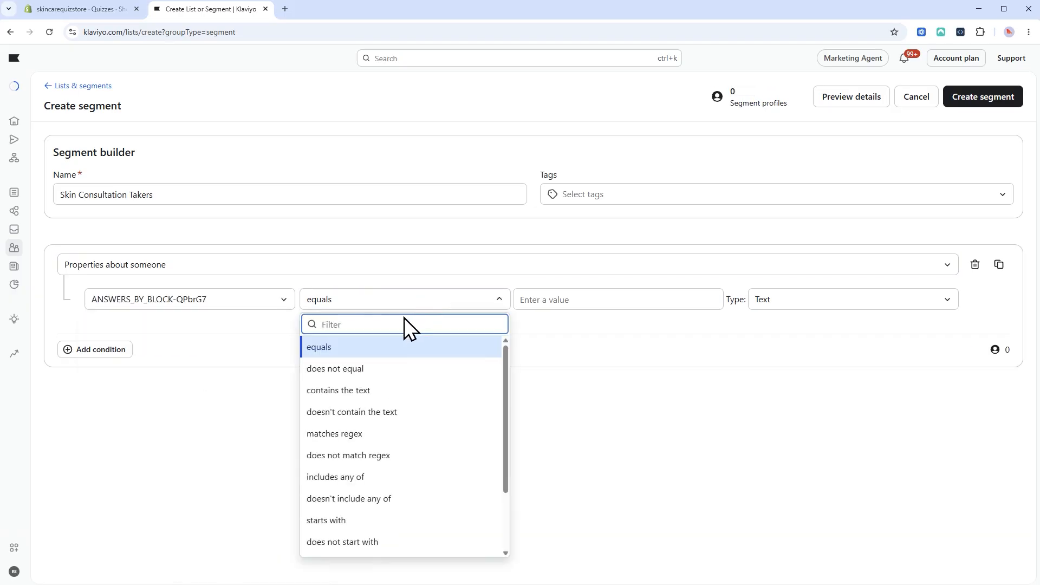
scroll(369, 498, down, 2)
click(347, 525)
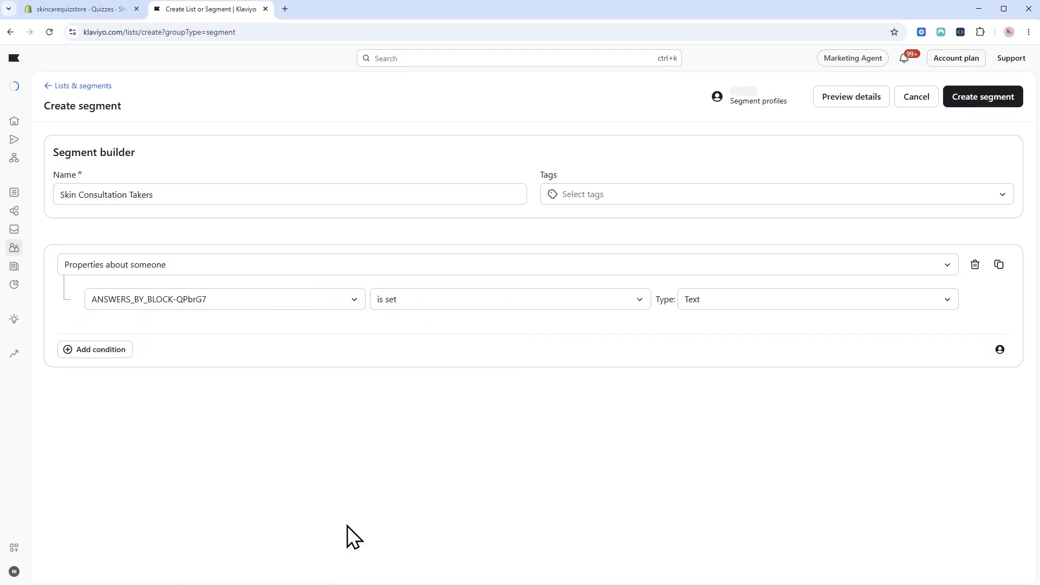
click(999, 103)
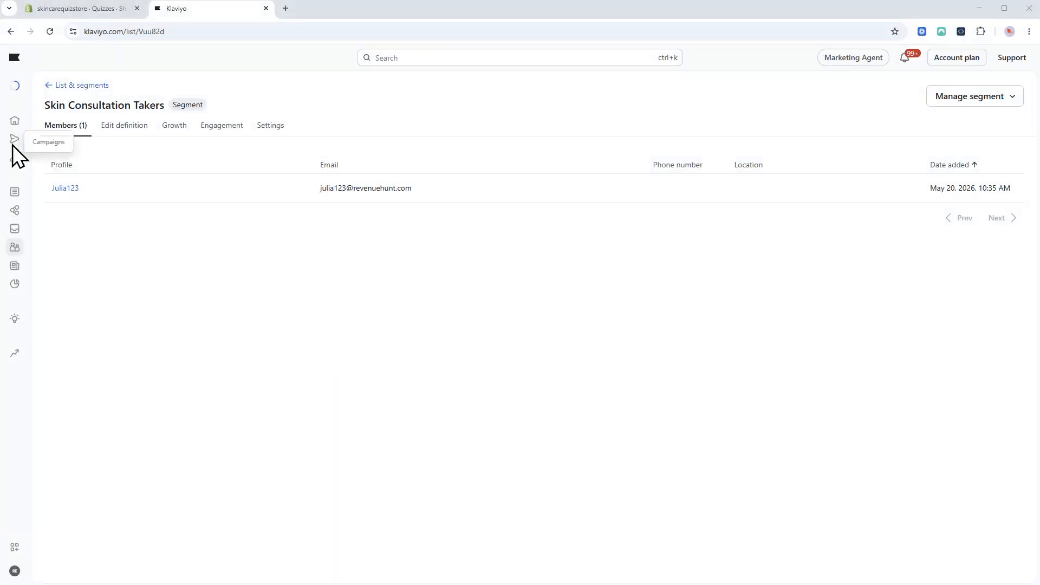
Create a flow from scratch named Skincare Consult Flow.
click(15, 156)
click(989, 97)
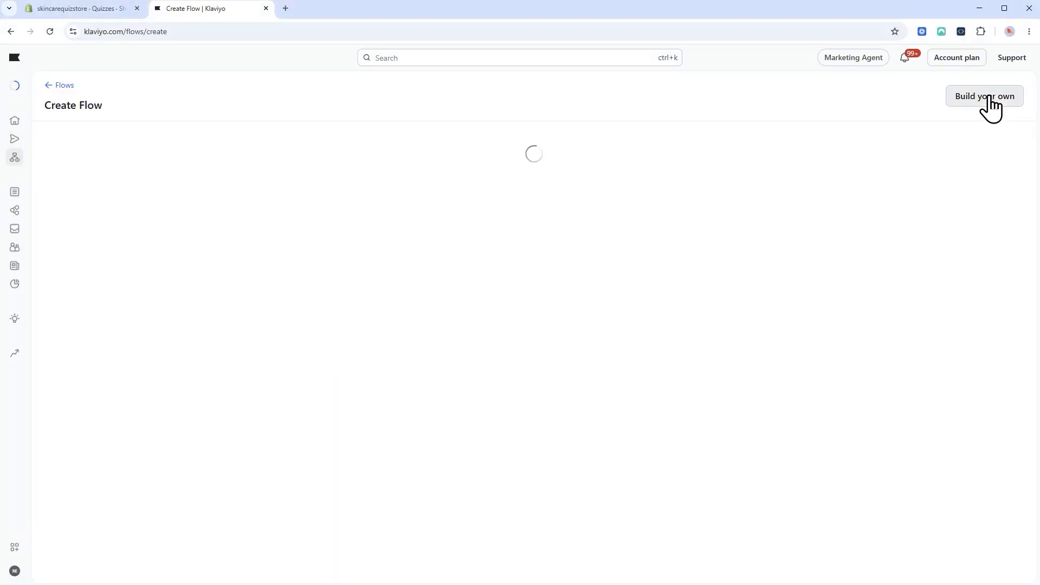
click(967, 98)
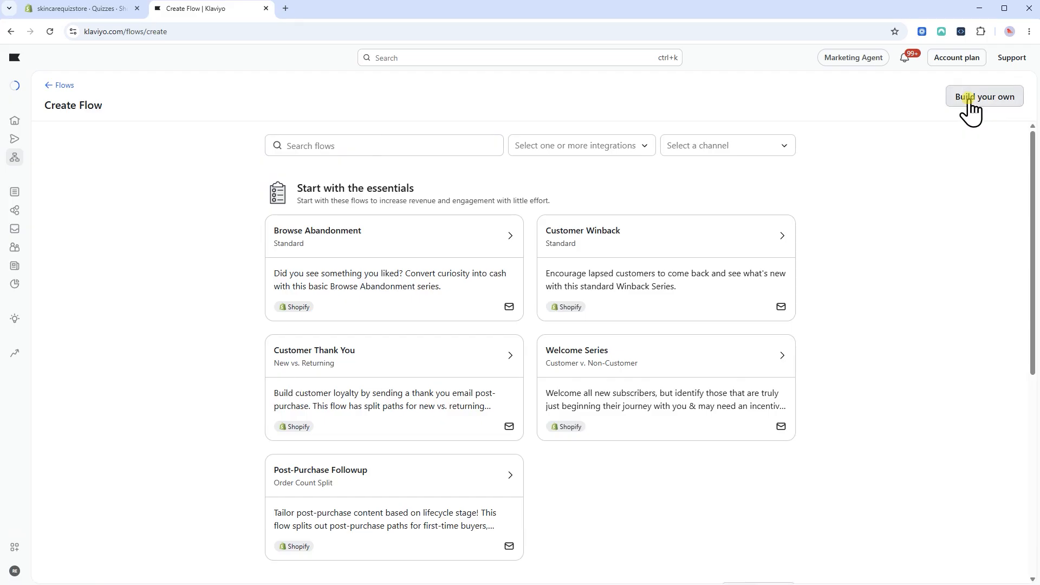
text(Ski)
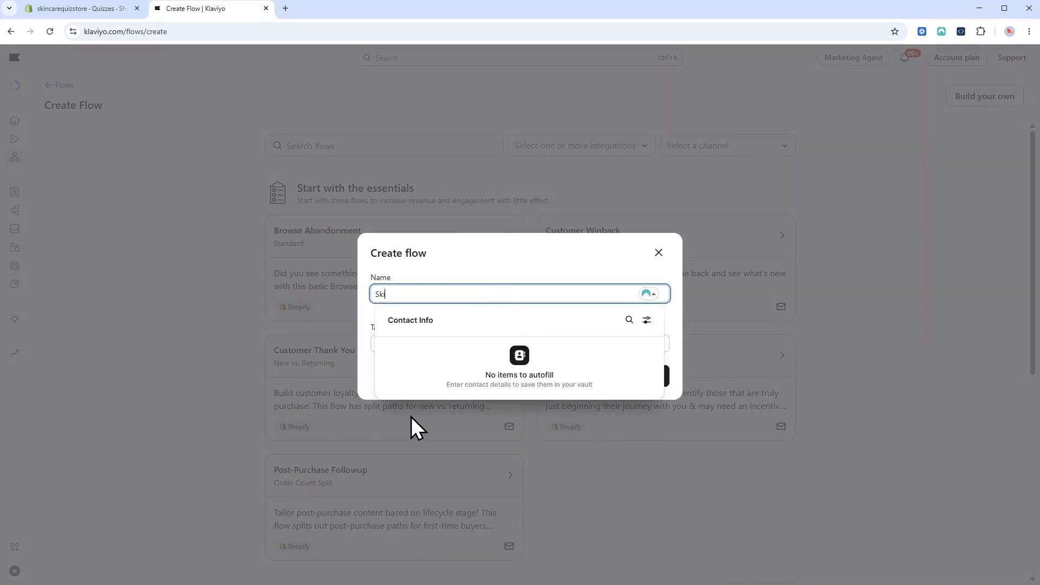
text(ncare Consult Flow)
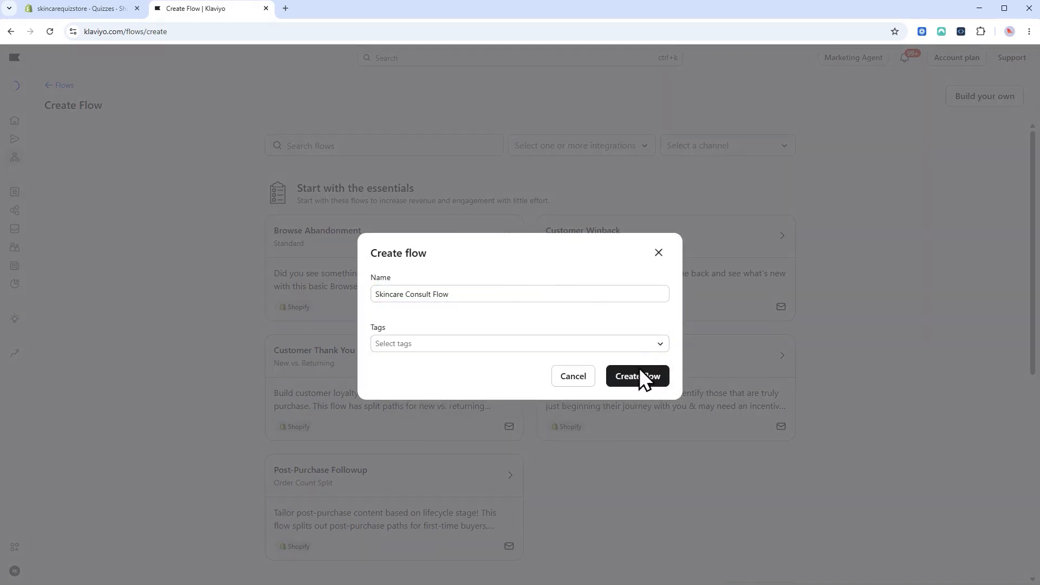
click(640, 374)
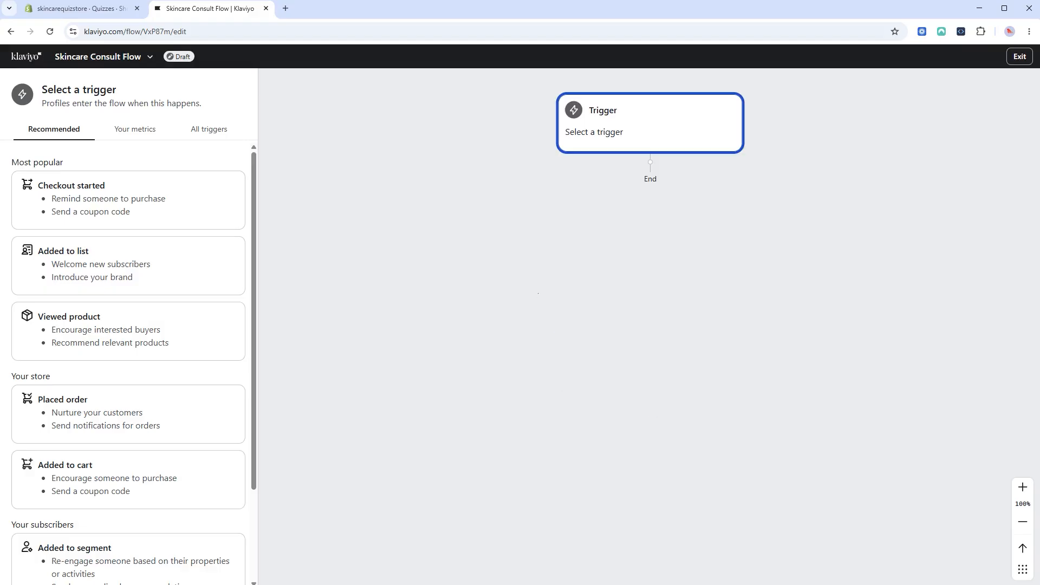
Trigger the flow on being added to Skin Consultation Takers, with re-entry allowed, and save.
scroll(181, 316, down, 2)
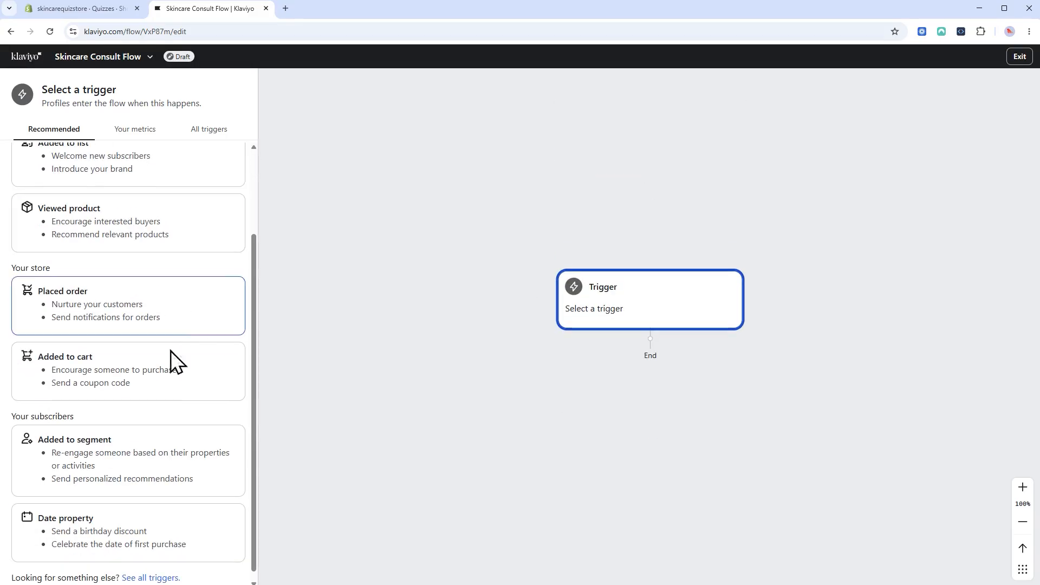
scroll(142, 465, up, 1)
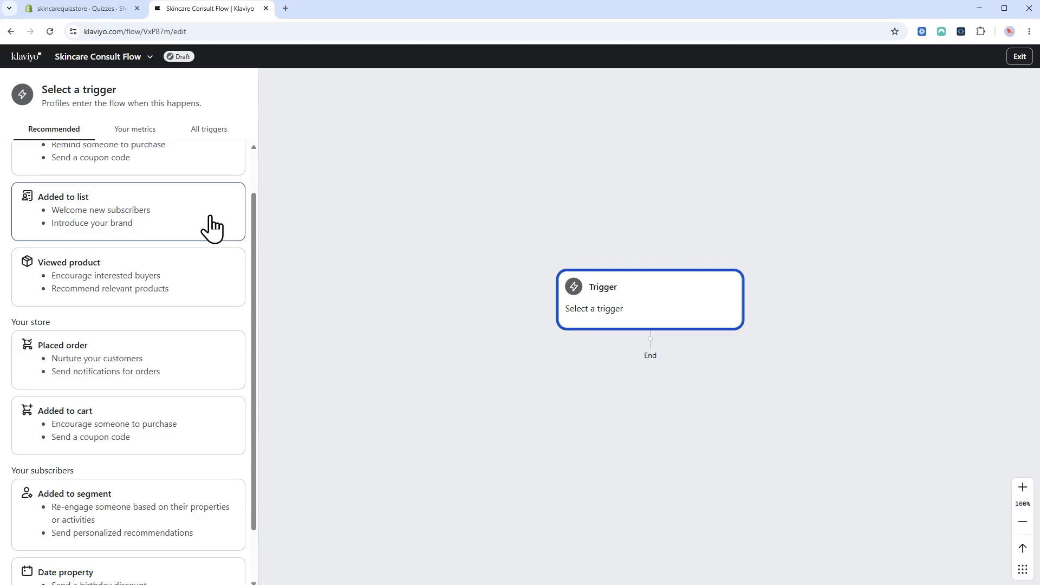
click(171, 533)
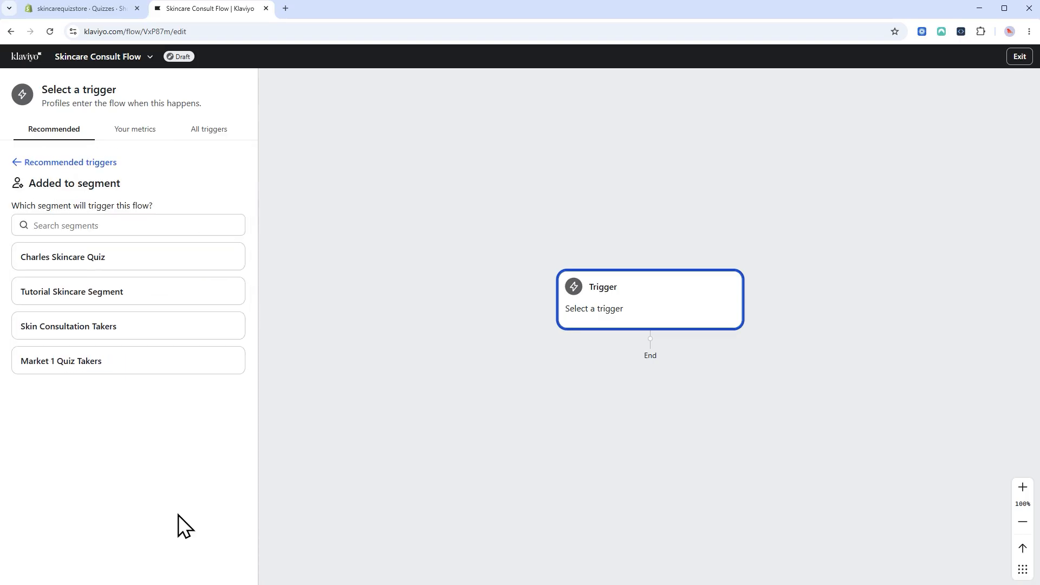
click(200, 327)
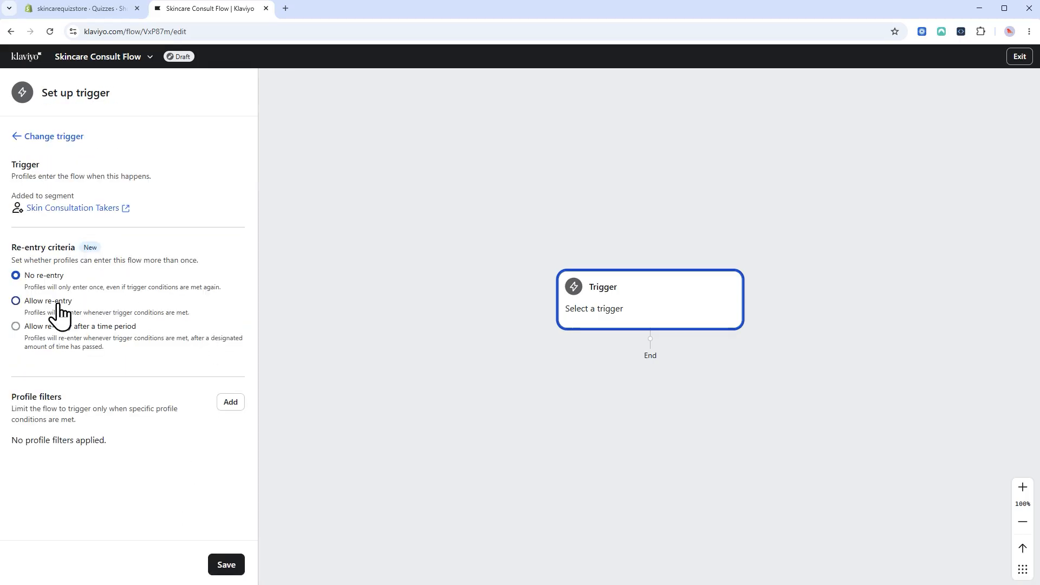
click(238, 571)
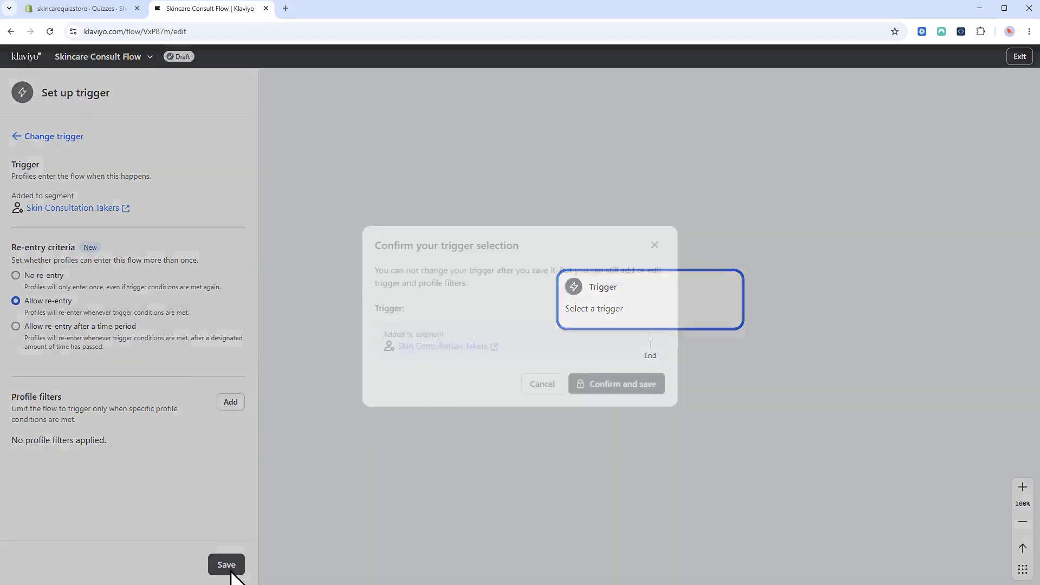
click(640, 387)
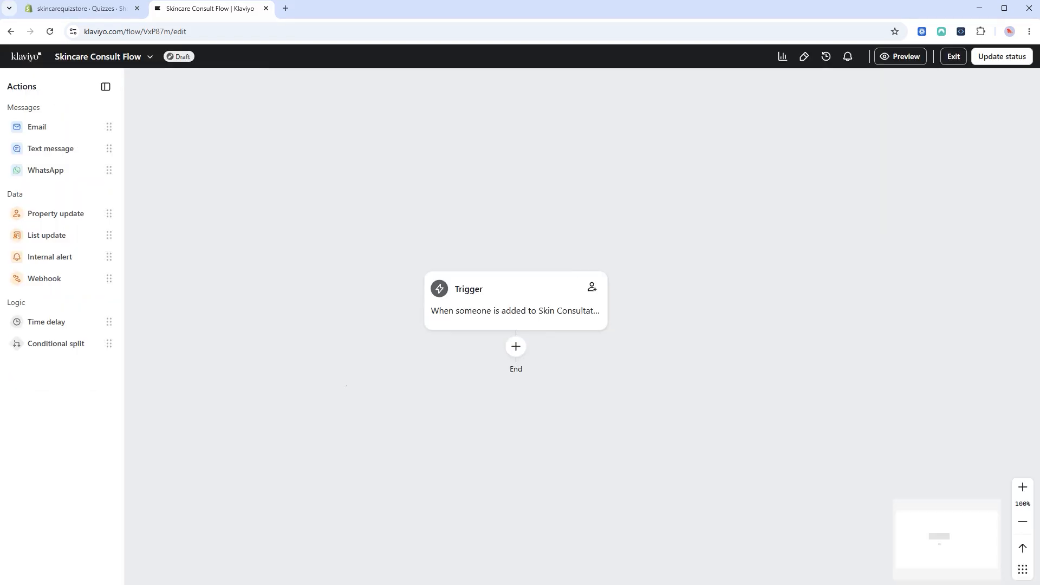
Add a Property update step below the trigger setting Accepts Marketing to True.
scroll(457, 262, down, 5)
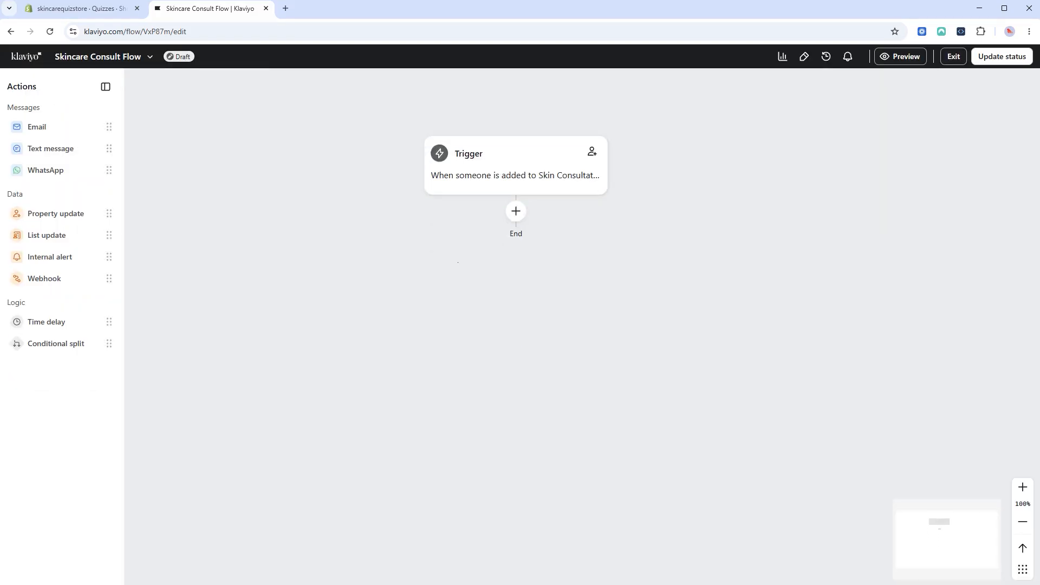
drag(41, 215, 490, 220)
click(39, 253)
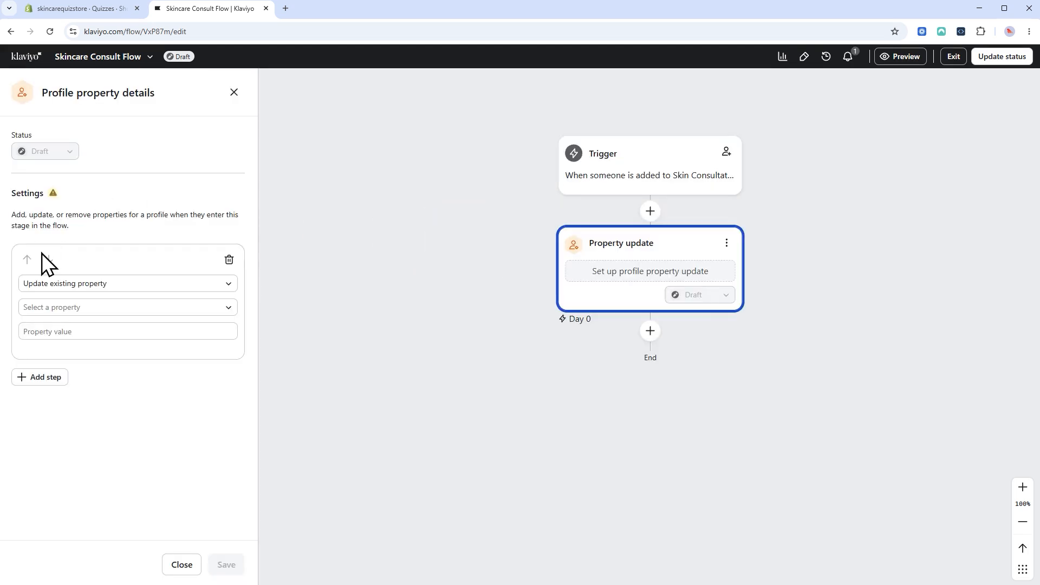
click(124, 314)
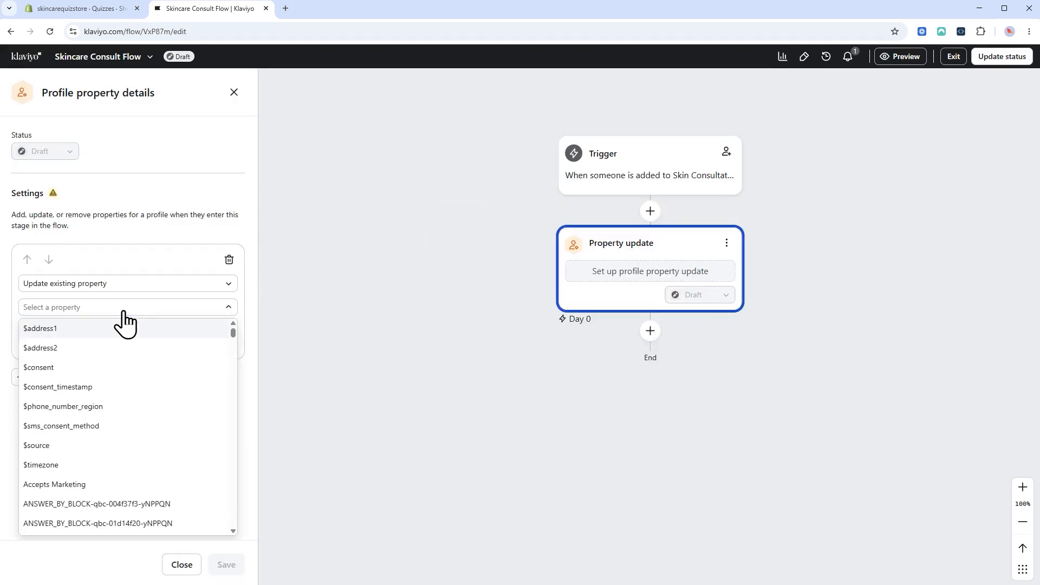
click(59, 481)
click(92, 335)
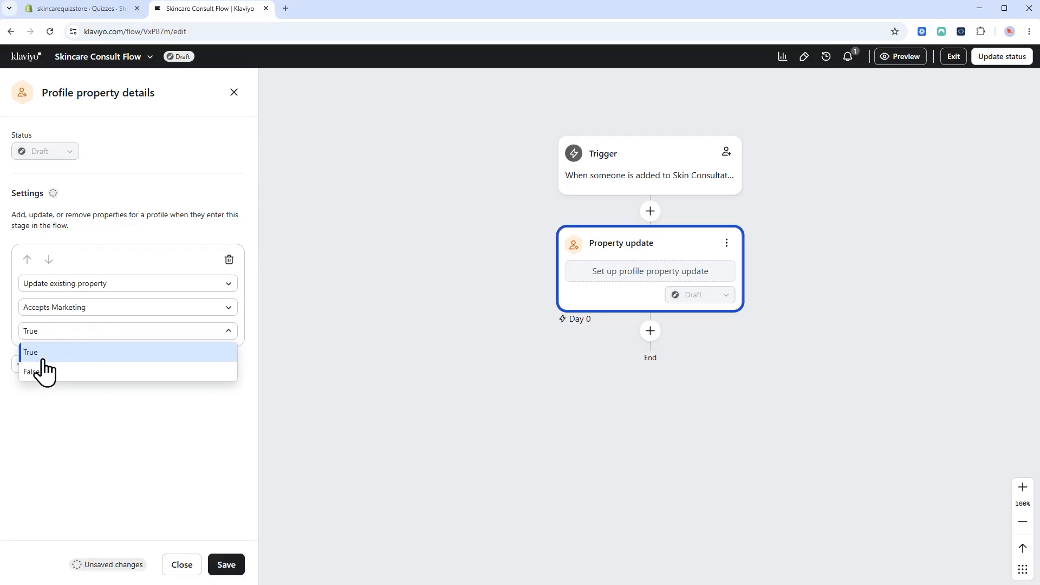
click(40, 355)
click(228, 564)
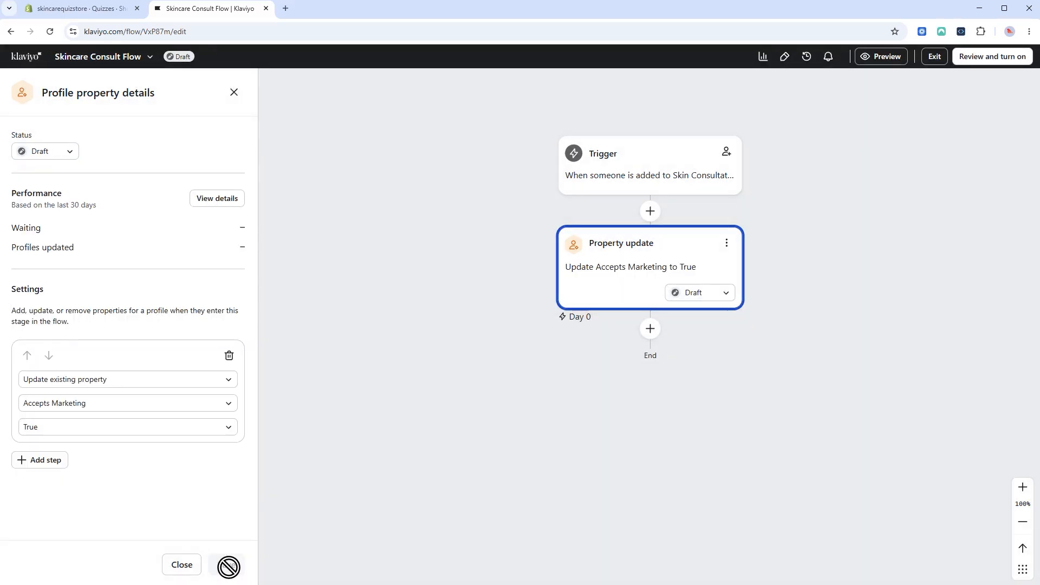
Set the Property update step to Live and add an Email step after it.
click(54, 152)
click(44, 210)
click(232, 564)
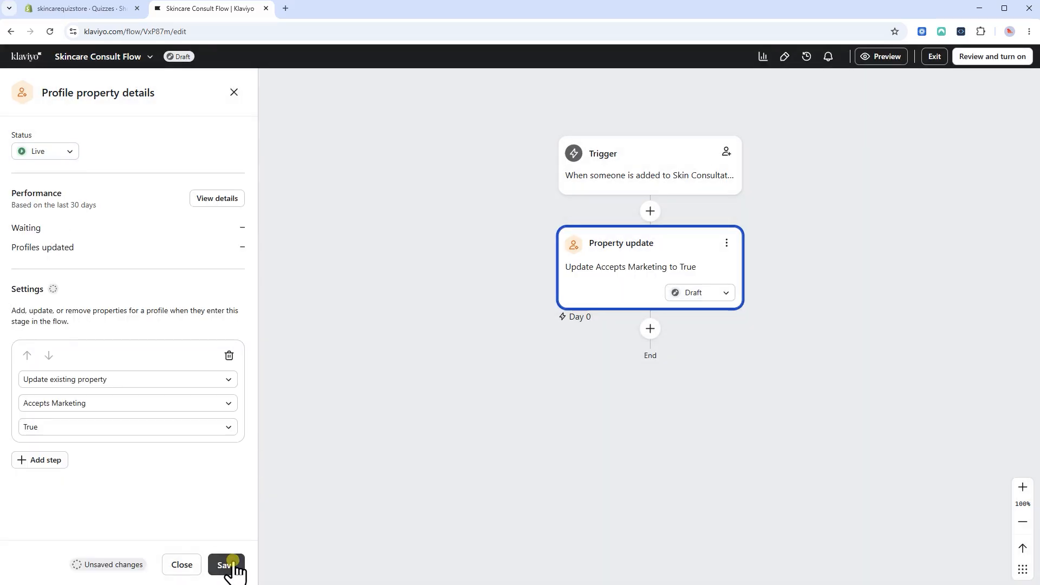
click(233, 93)
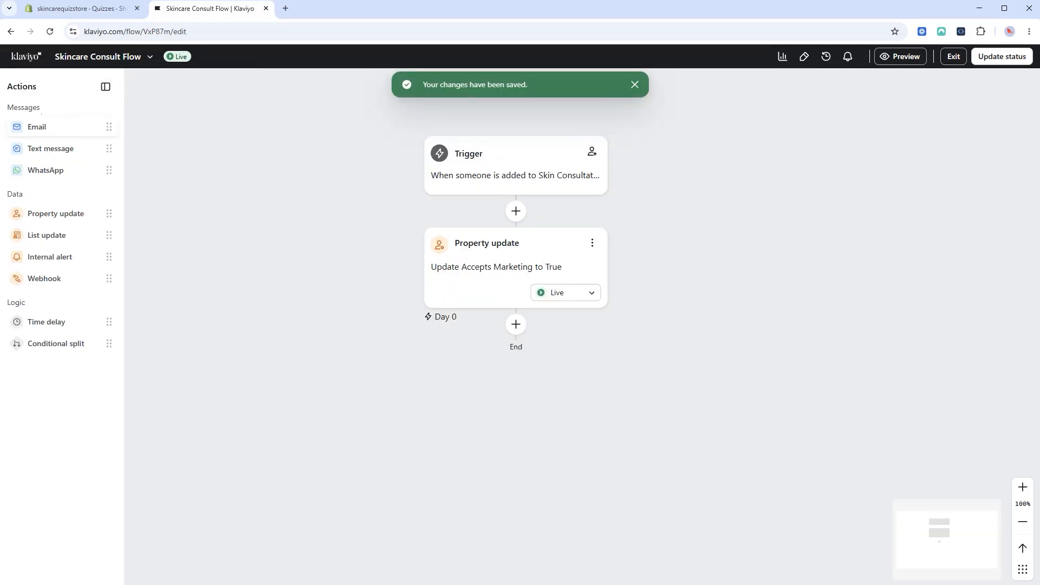
drag(70, 130, 493, 356)
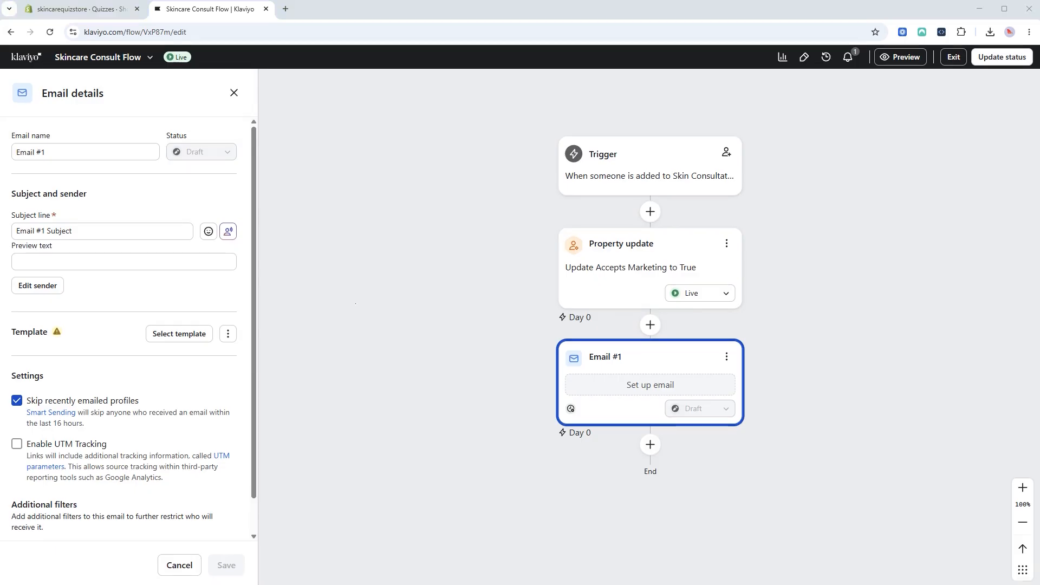
Start Email #1 from a new blank template in the template library.
drag(89, 232, 6, 233)
click(117, 288)
click(181, 337)
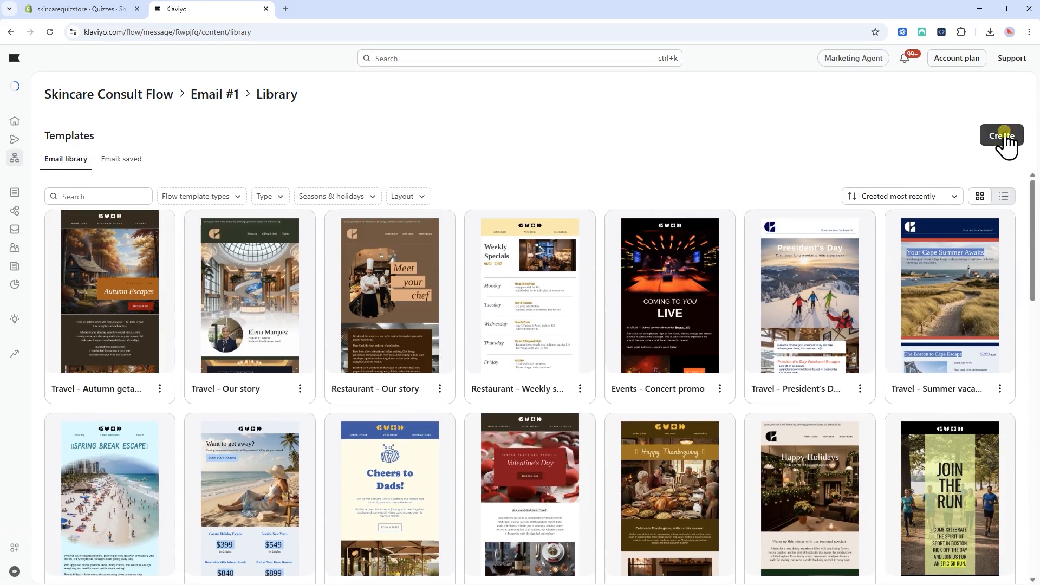
click(1003, 140)
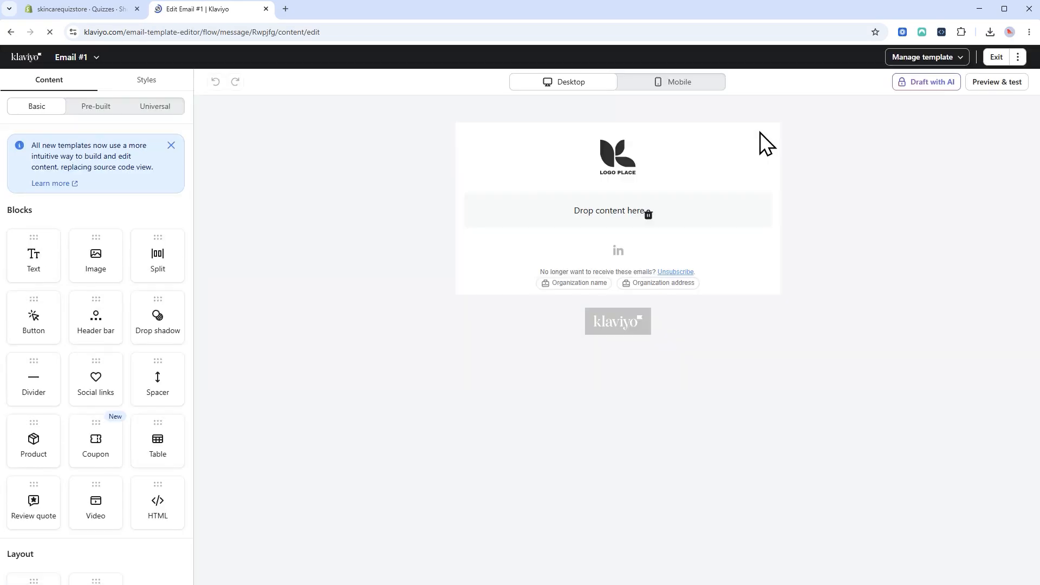
Add a text block and an HTML block, clearing the HTML block's default code.
drag(33, 255, 540, 195)
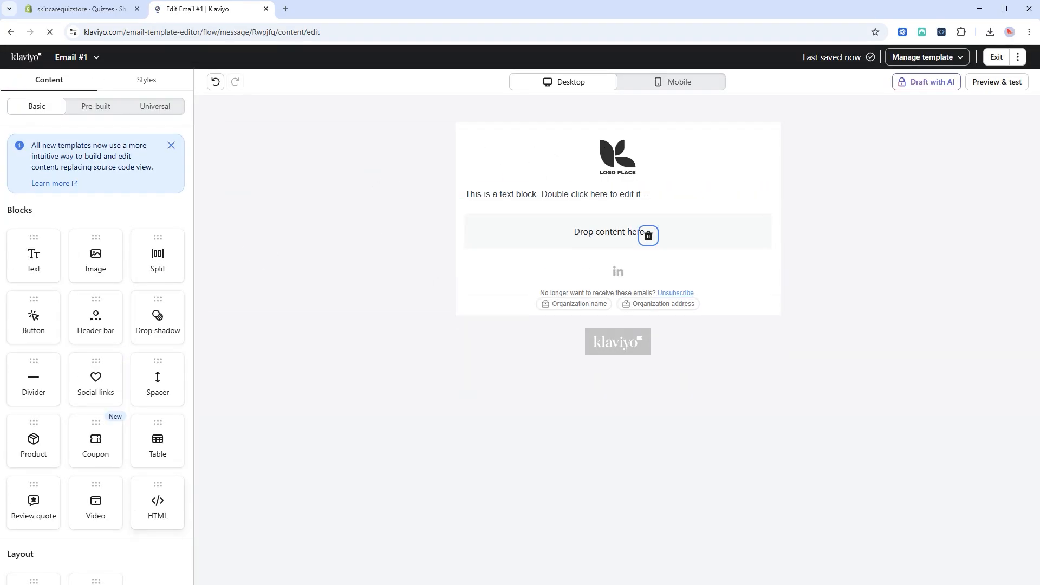
drag(158, 504, 531, 242)
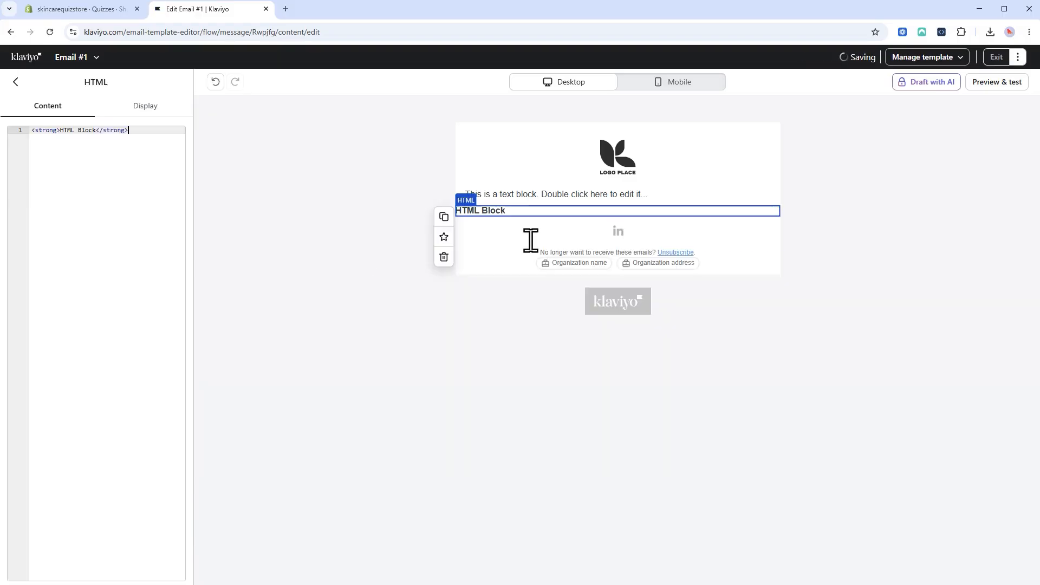
drag(162, 131, 24, 133)
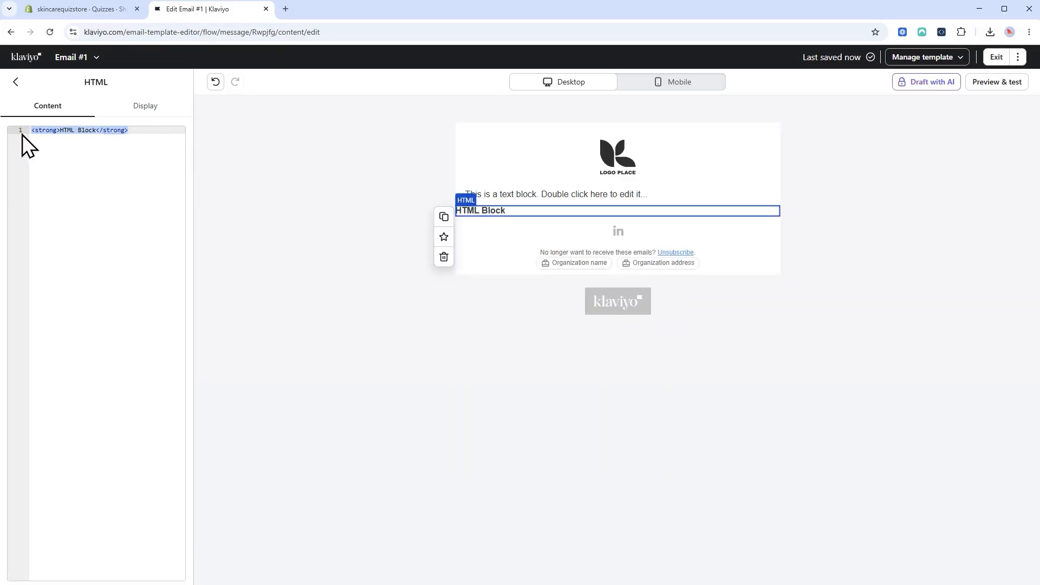
key(BackSpace)
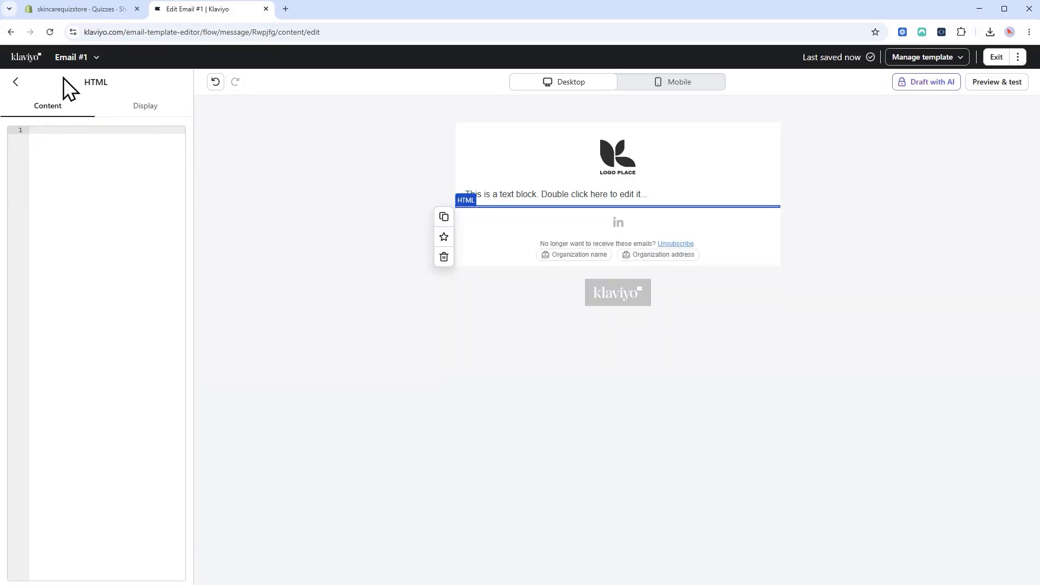
click(64, 10)
Open the Skincare Consultation quiz's Klaviyo template code under Mailing & CRMs integrations.
click(776, 358)
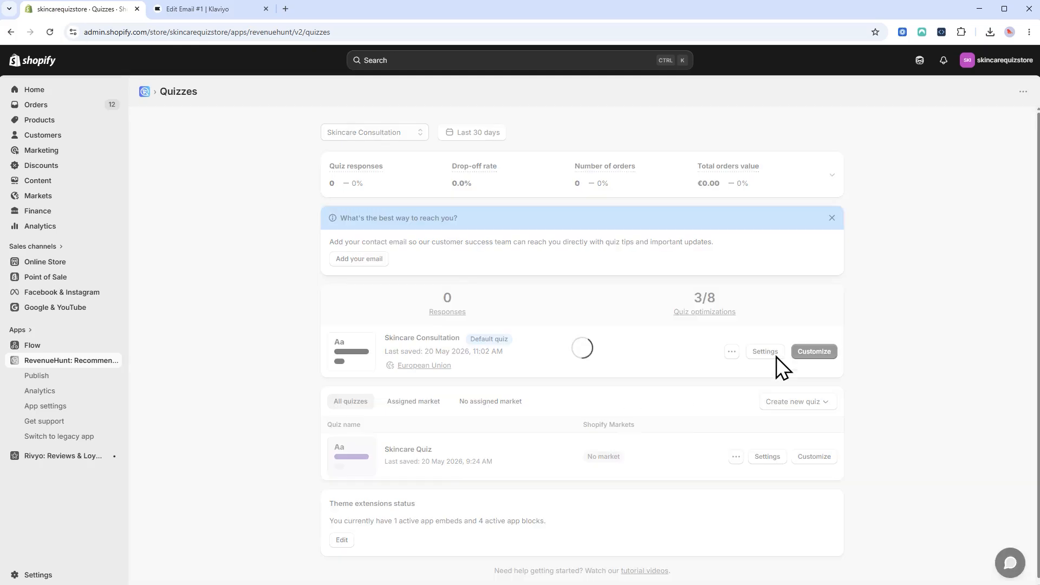
click(366, 195)
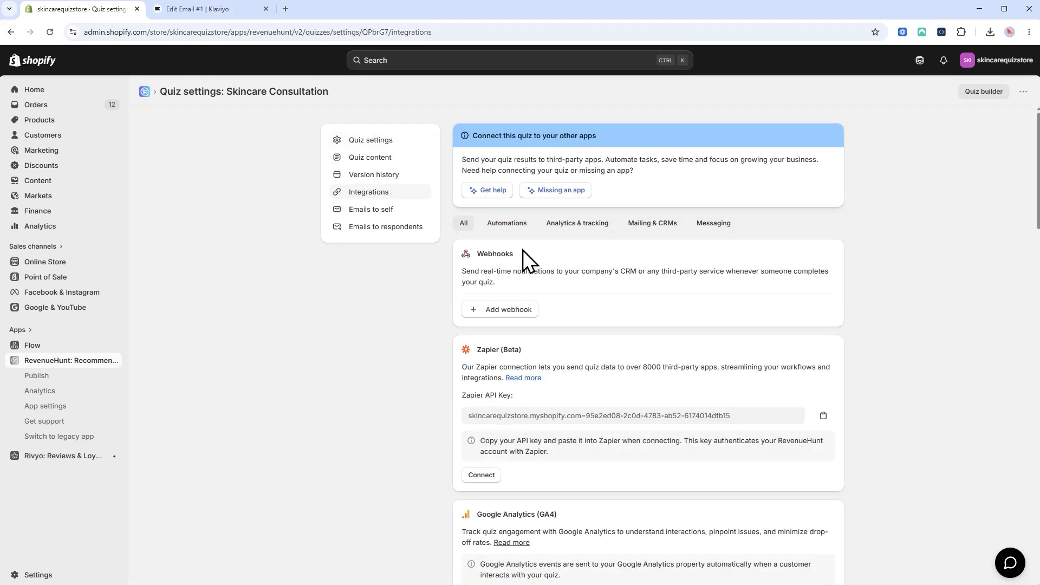
click(647, 225)
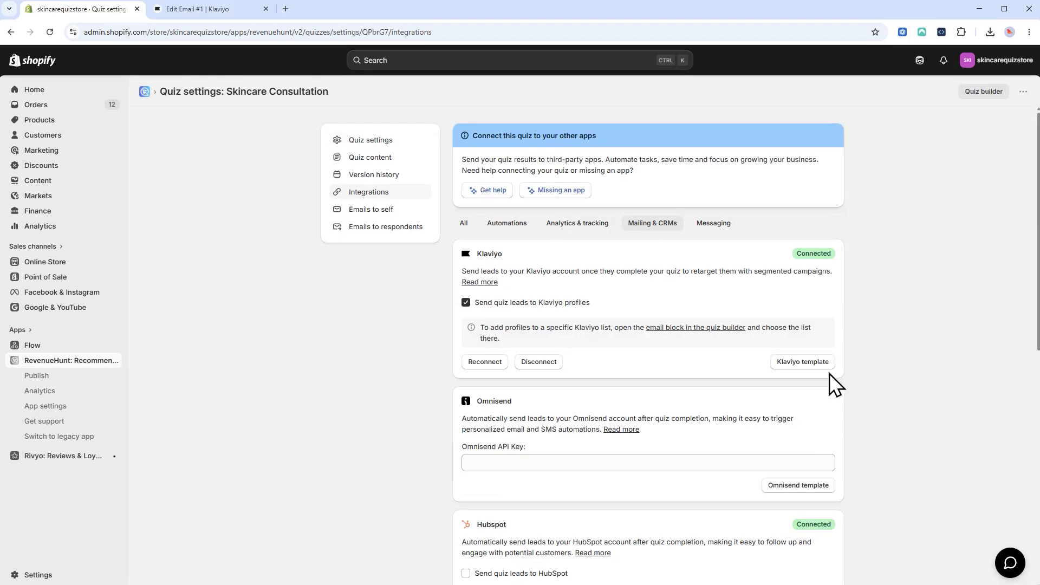
click(807, 361)
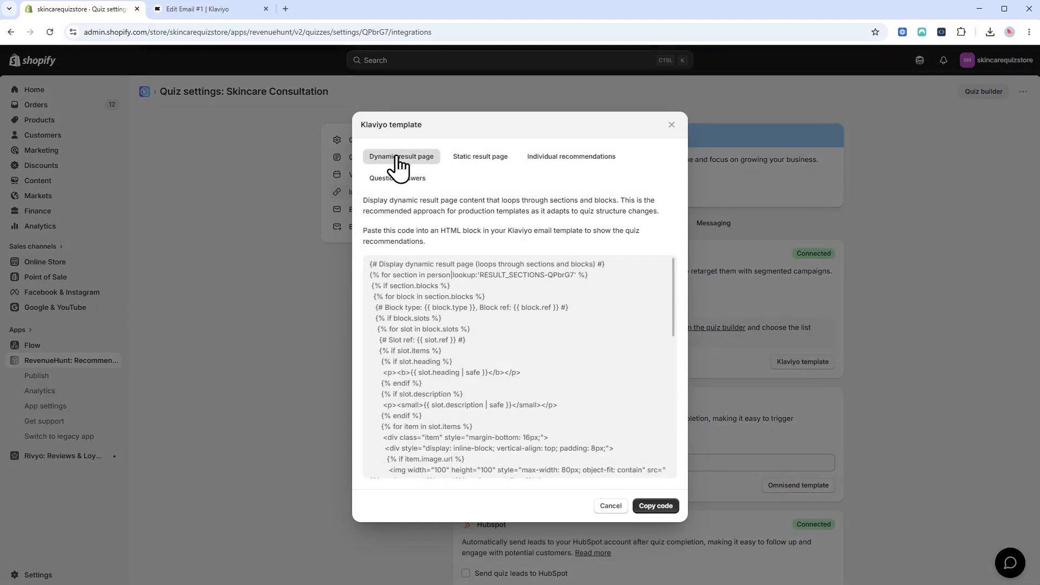
Copy the Dynamic result page code and bring up paste in Klaviyo's empty HTML block.
click(480, 157)
click(530, 163)
click(417, 180)
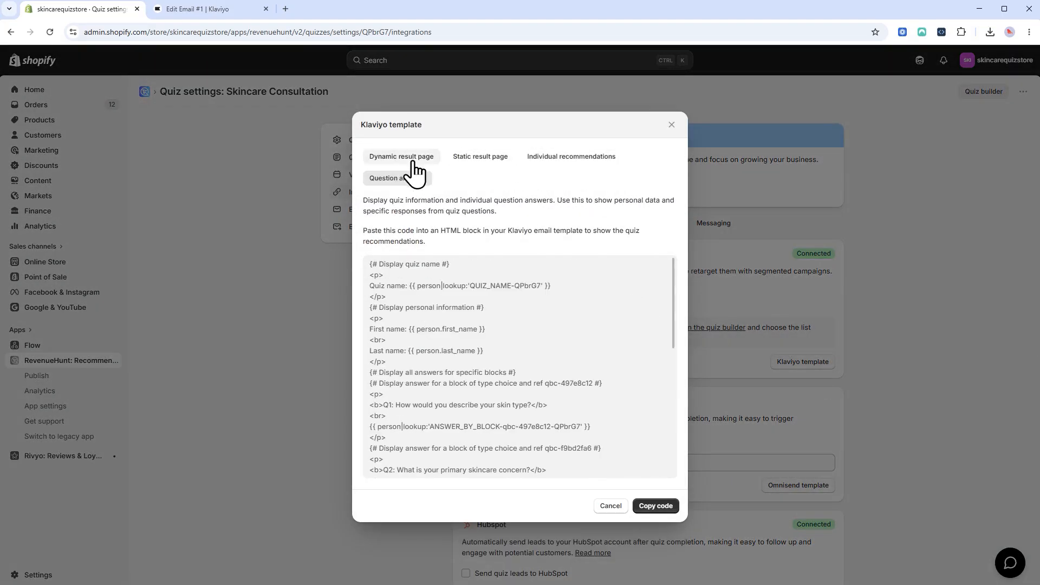
click(413, 161)
click(650, 507)
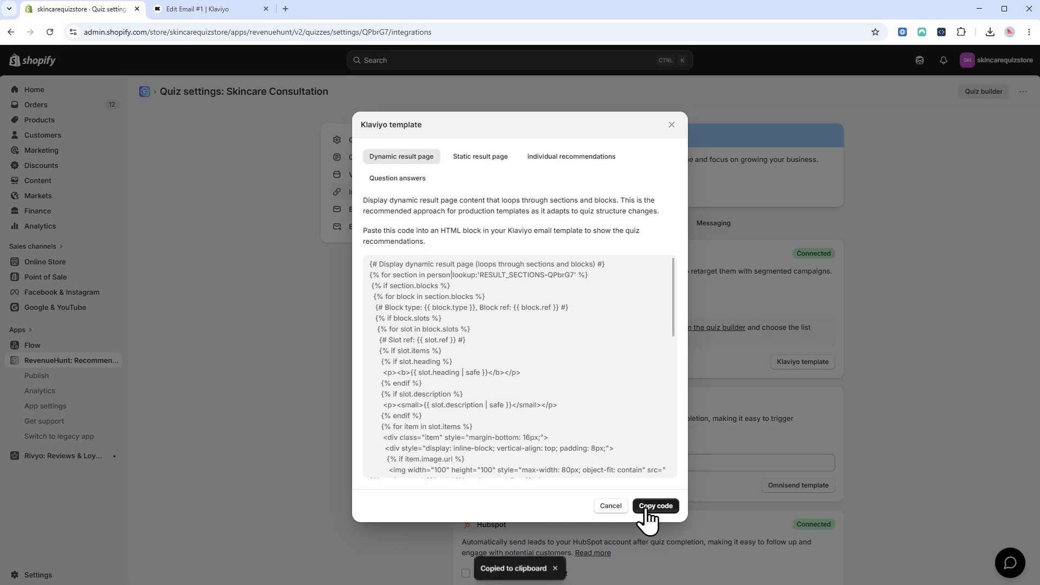
click(187, 12)
right_click(103, 137)
Paste the quiz recommendation code and preview the email as a test profile showing recommended products.
click(142, 245)
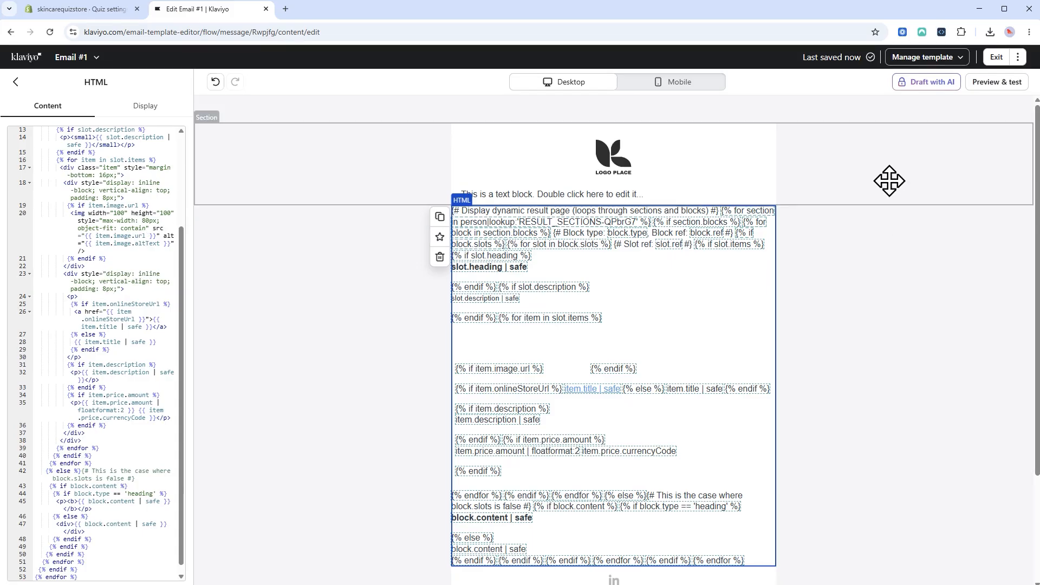
click(890, 176)
click(996, 82)
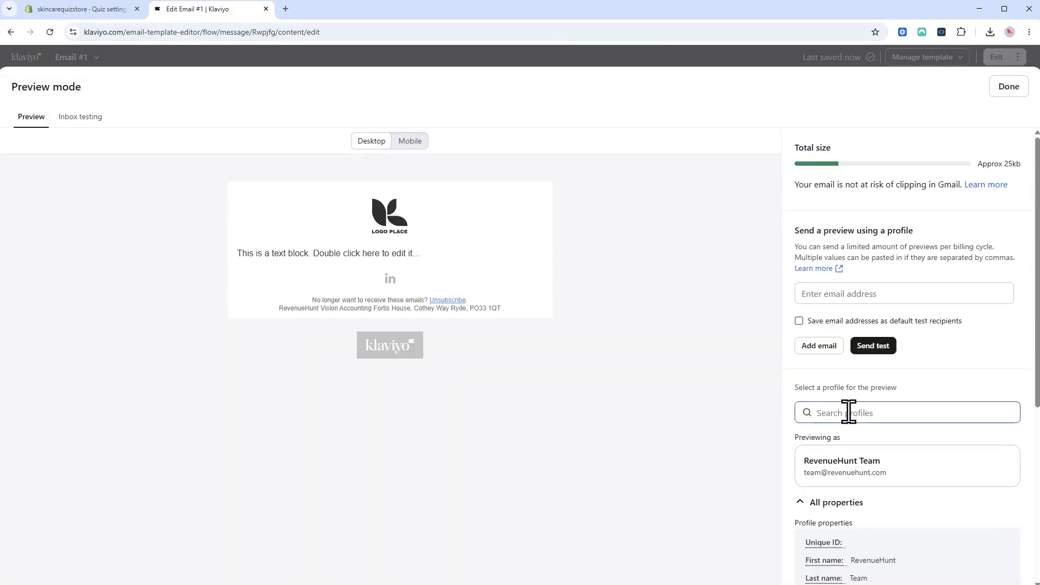
click(848, 413)
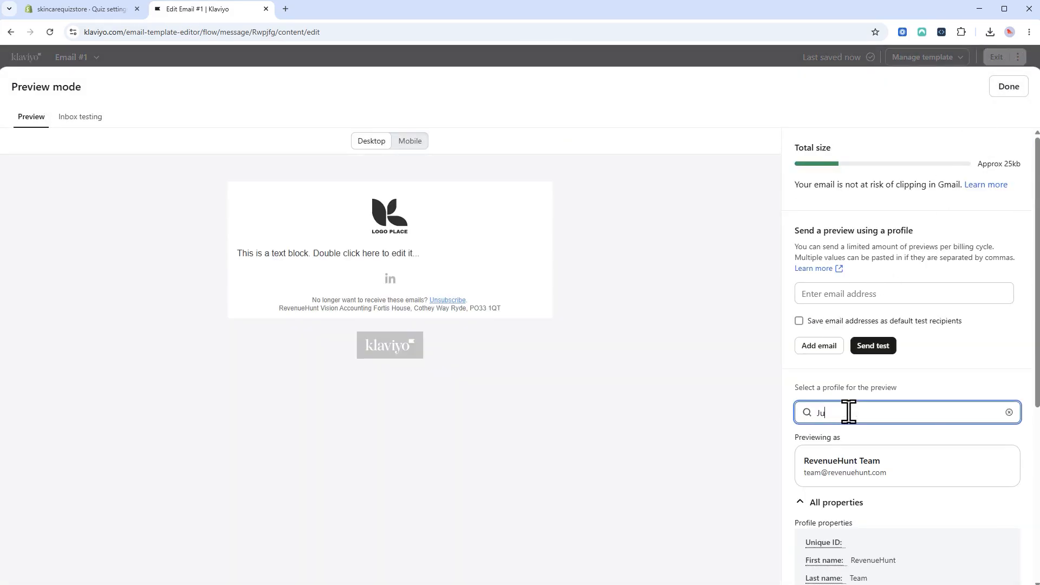
text(Julia12)
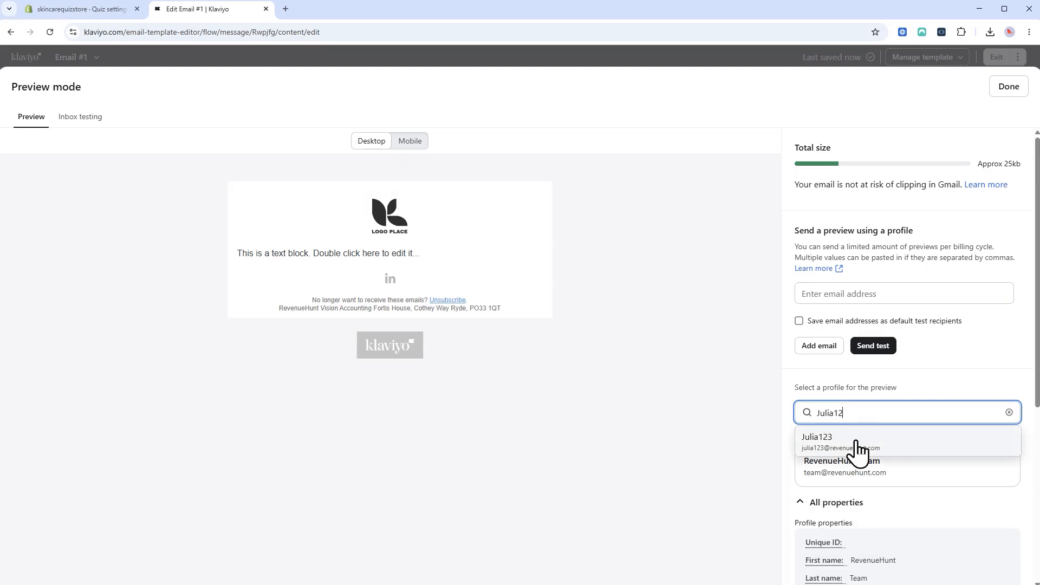
click(859, 442)
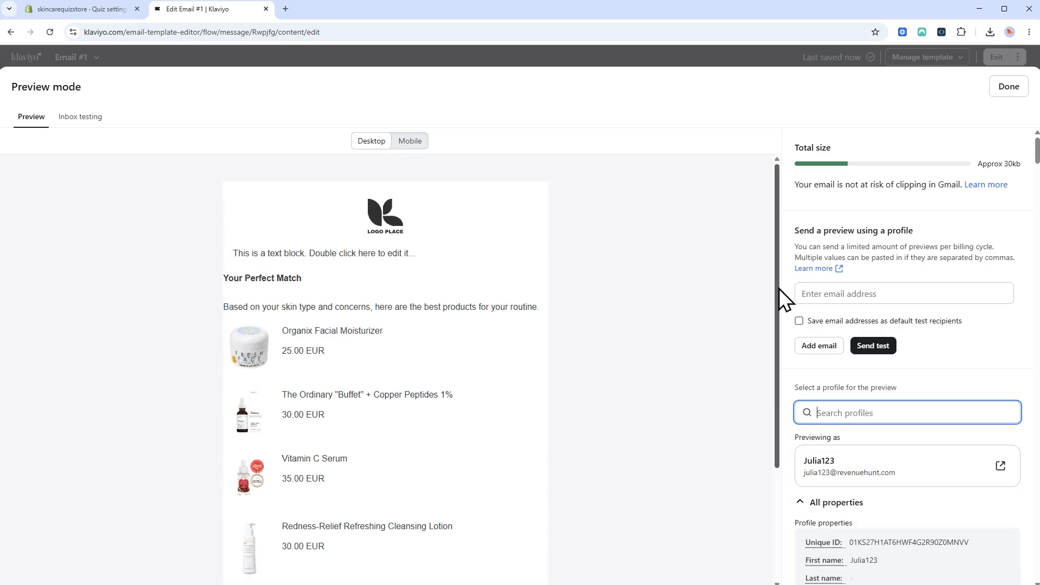
mouse_move(778, 288)
mouse_down()
mouse_move(789, 401)
mouse_move(781, 279)
mouse_up()
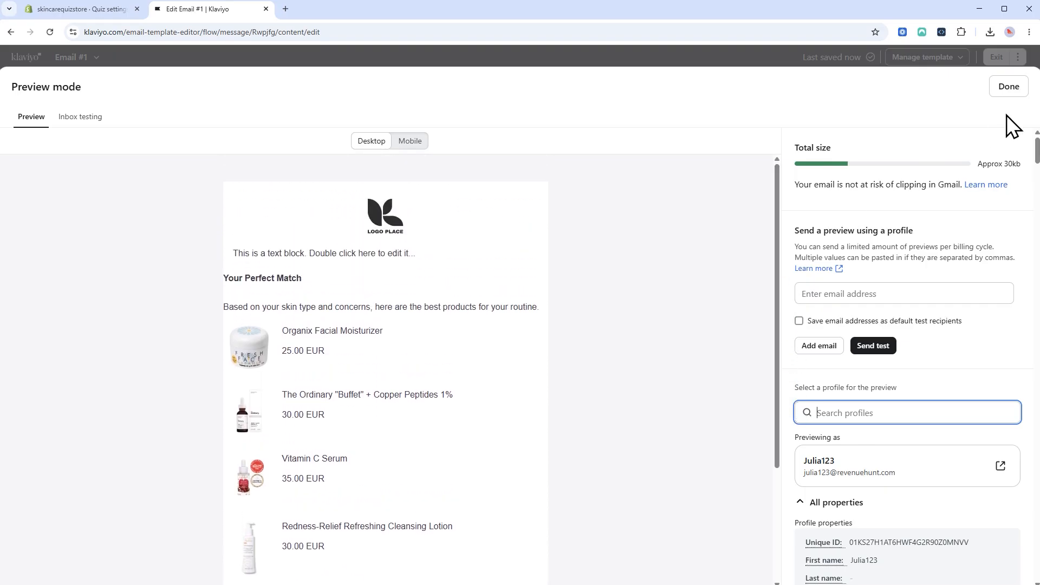
click(1008, 87)
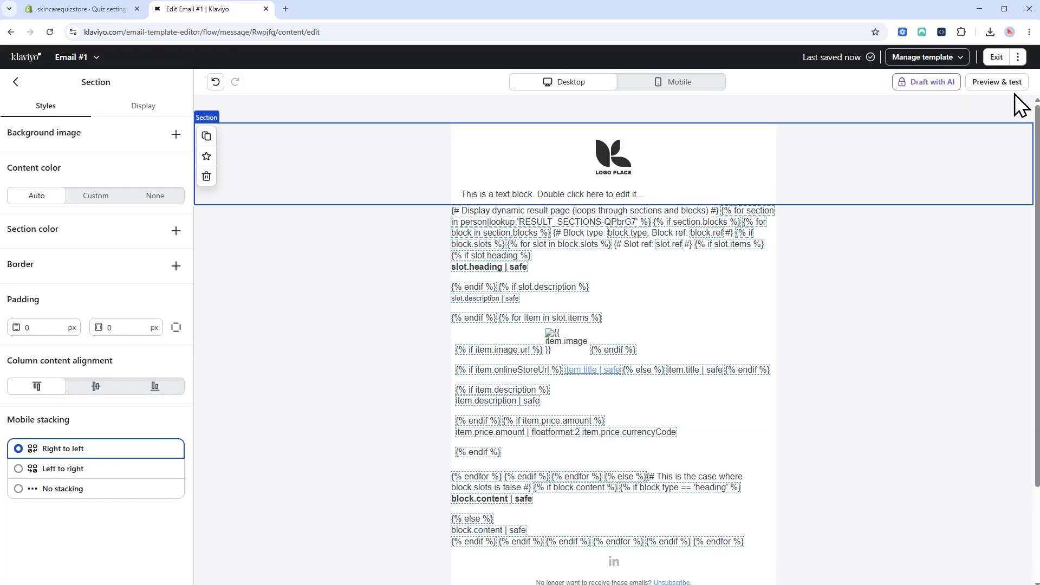
Reopen the HTML block's code, then go back to the block palette.
click(676, 286)
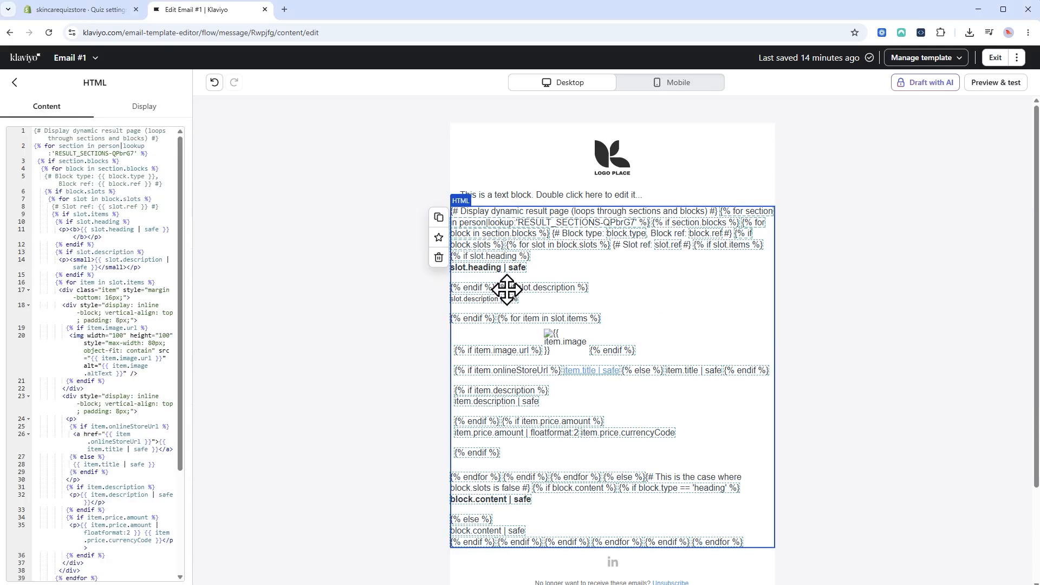
drag(36, 169, 155, 418)
click(128, 457)
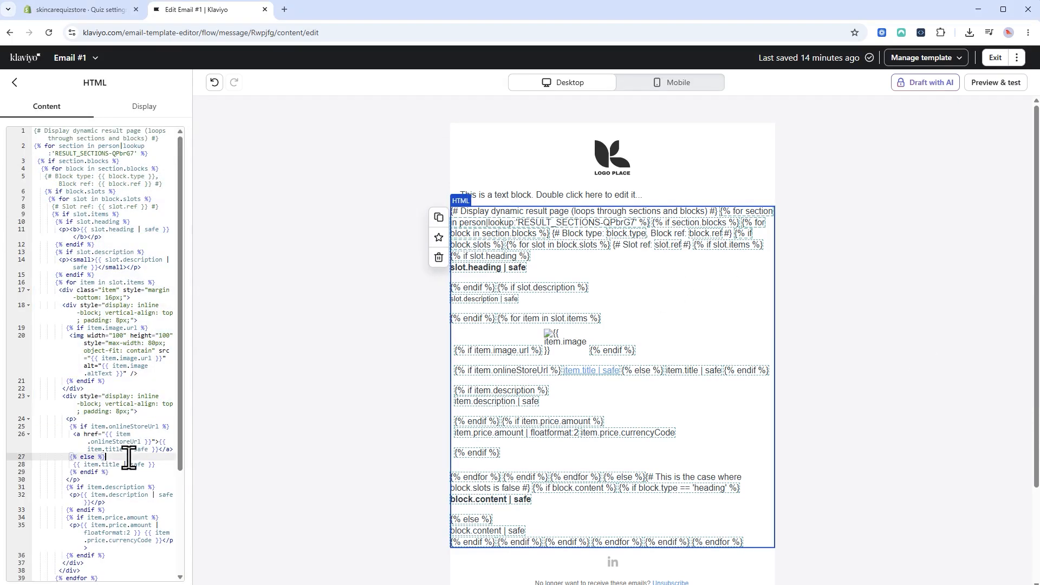
click(14, 83)
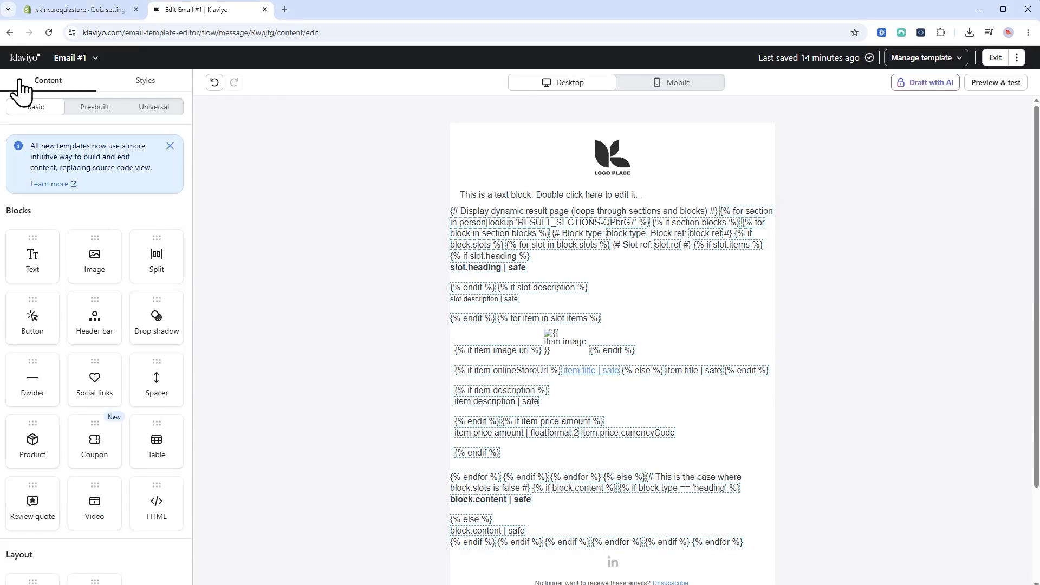
Copy the AI assistant's styled Klaviyo template HTML and return to Email #1's HTML code.
click(557, 418)
click(105, 13)
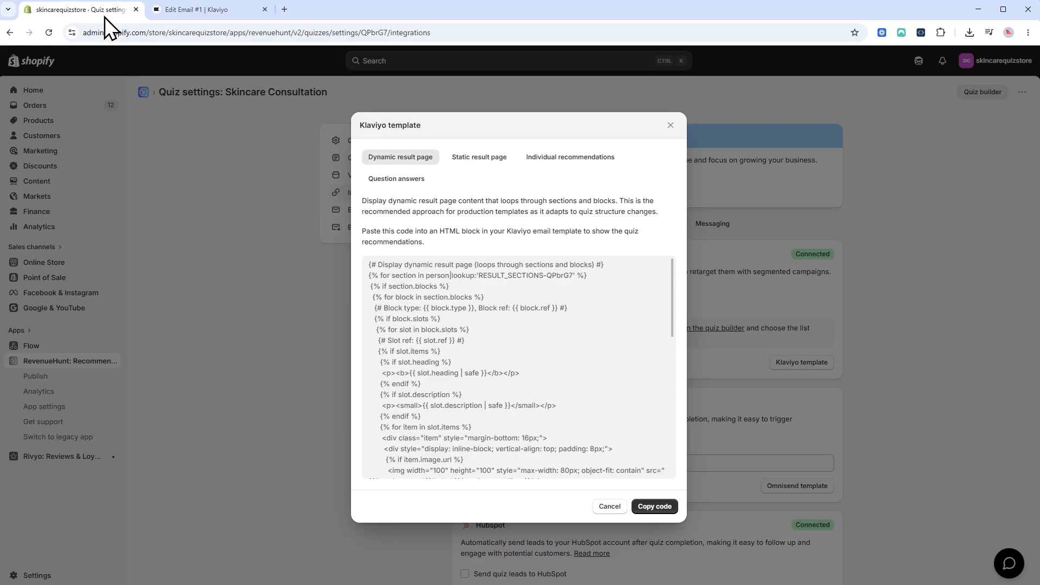
click(614, 507)
click(1008, 563)
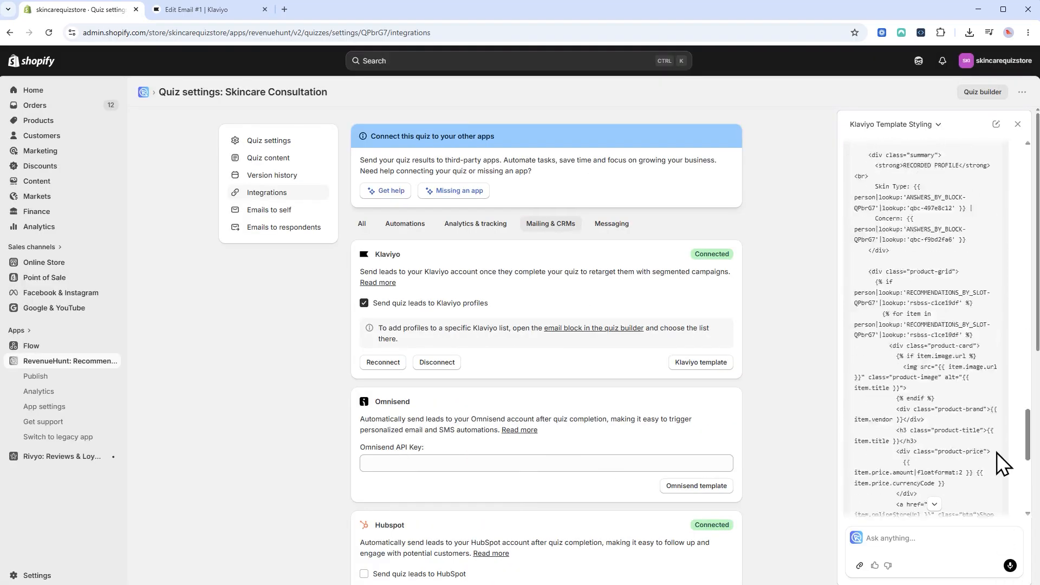
drag(1026, 468, 1035, 246)
click(990, 164)
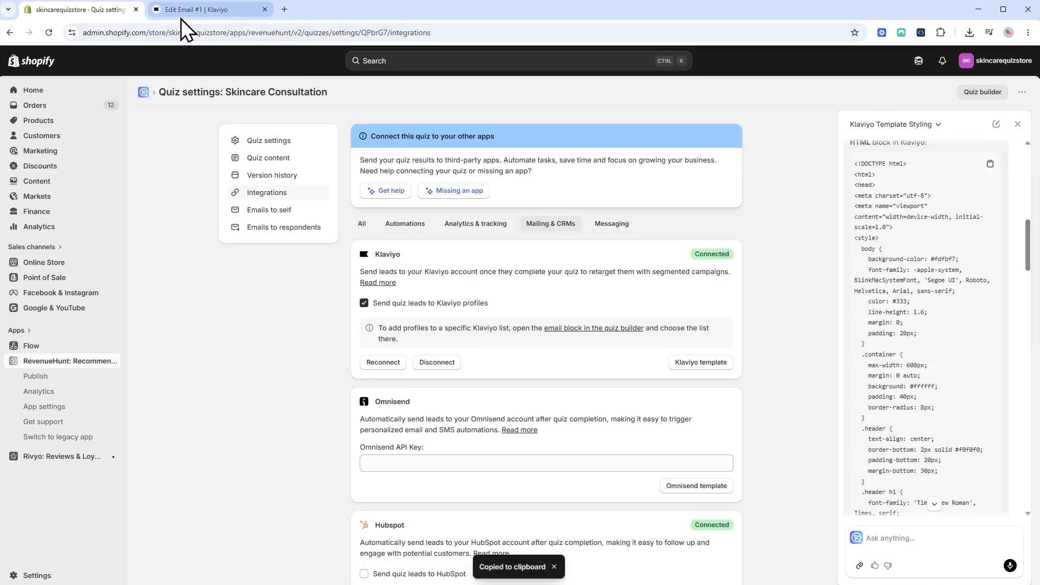
click(184, 10)
click(97, 229)
Replace the HTML block's existing code with the pasted styled template.
key(ctrl+a)
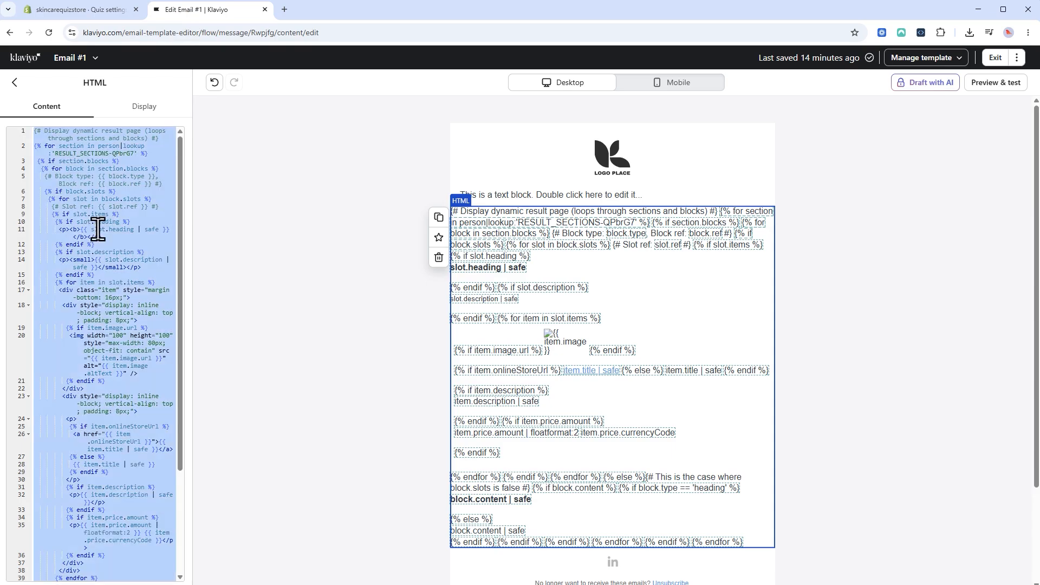
key(BackSpace)
right_click(94, 138)
click(151, 249)
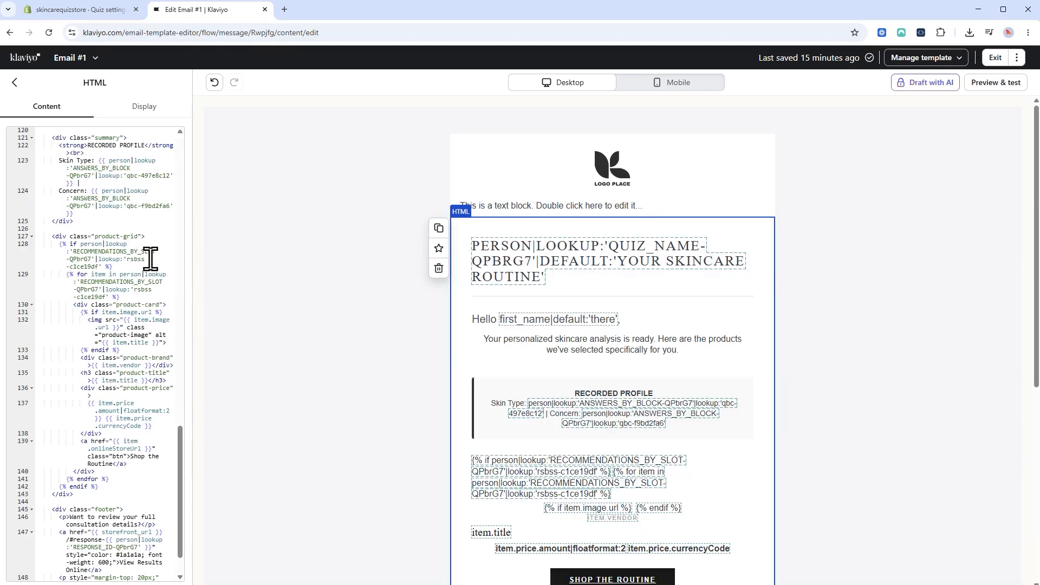
Preview the styled email's recommended products, then exit the email editor.
click(997, 81)
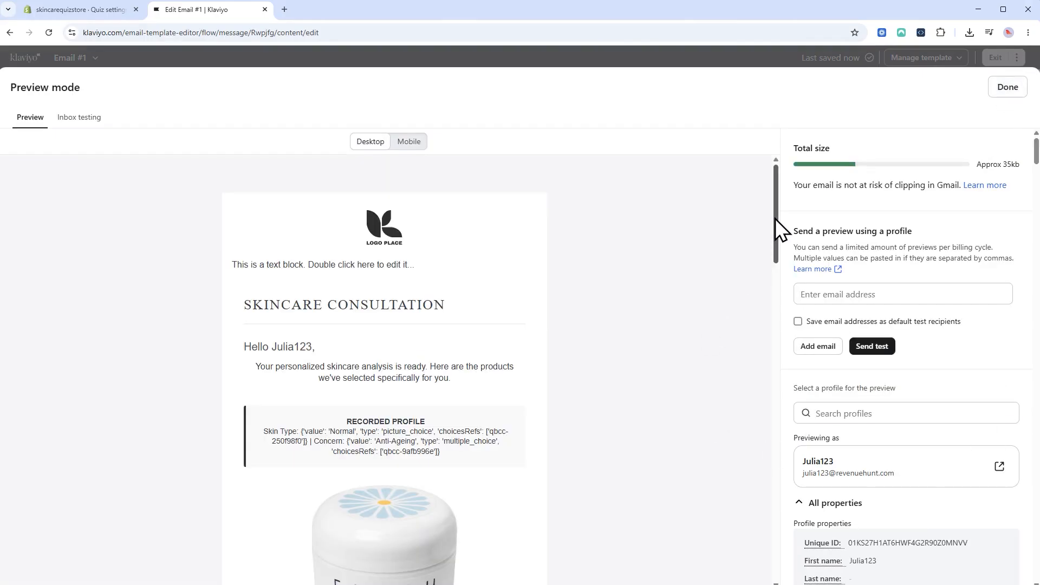
drag(775, 218, 826, 197)
click(993, 90)
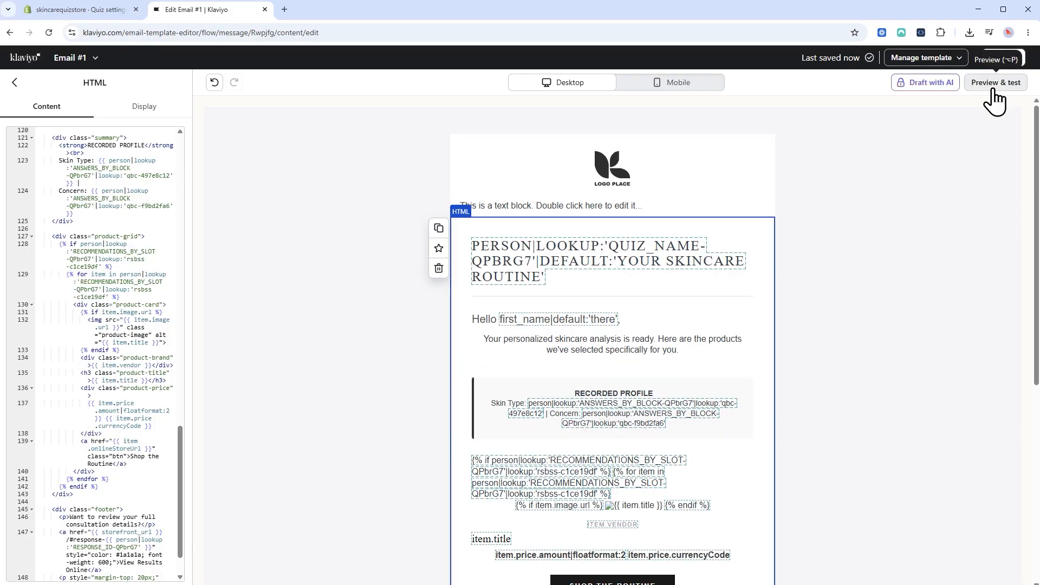
click(995, 61)
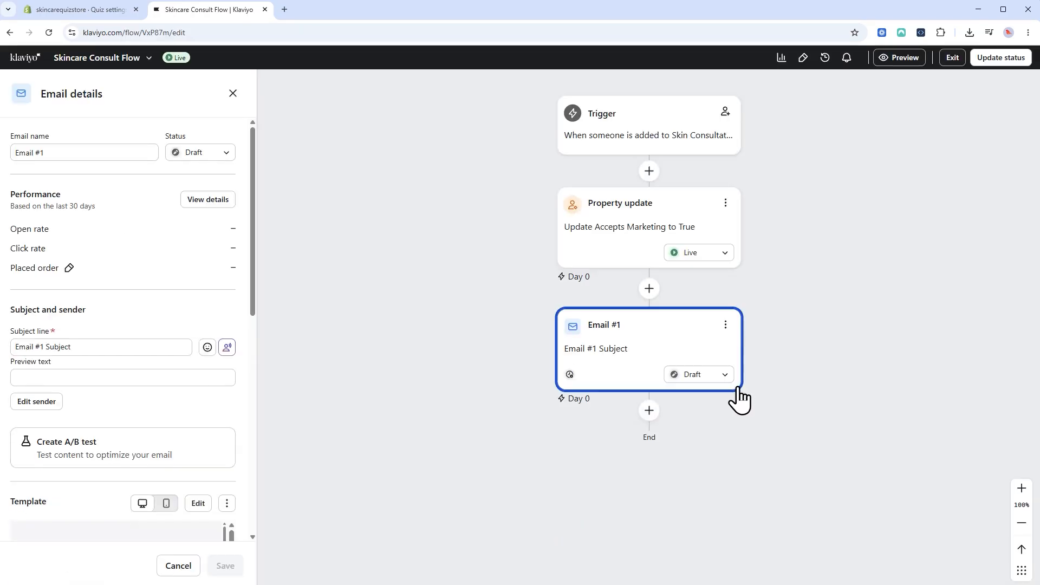
Check Email #1's status options and leave it as Draft.
click(704, 376)
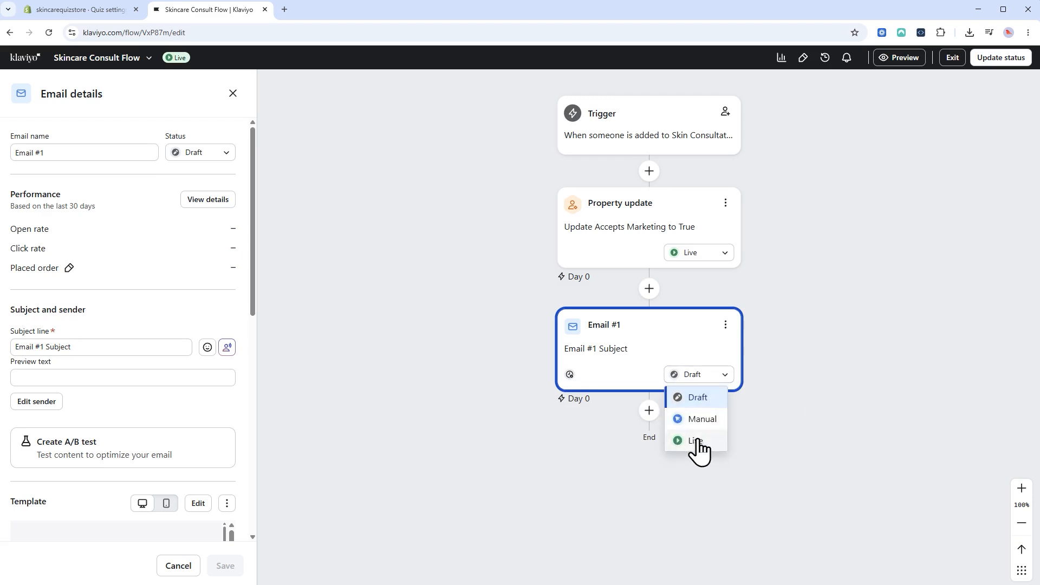
click(803, 317)
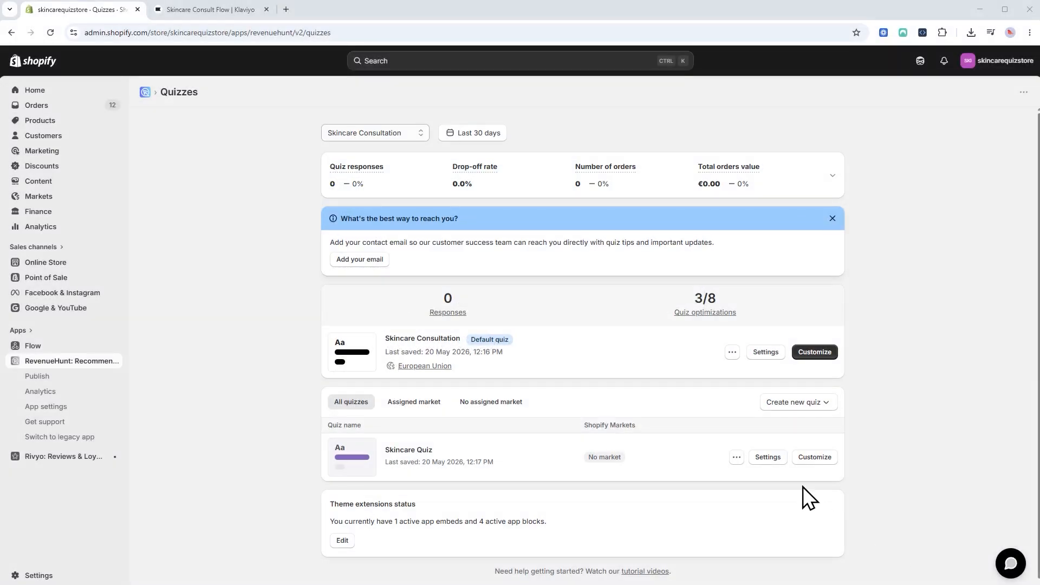
Untick Send quiz leads to Klaviyo in the Skincare Quiz's Mailing & CRMs integrations.
click(780, 458)
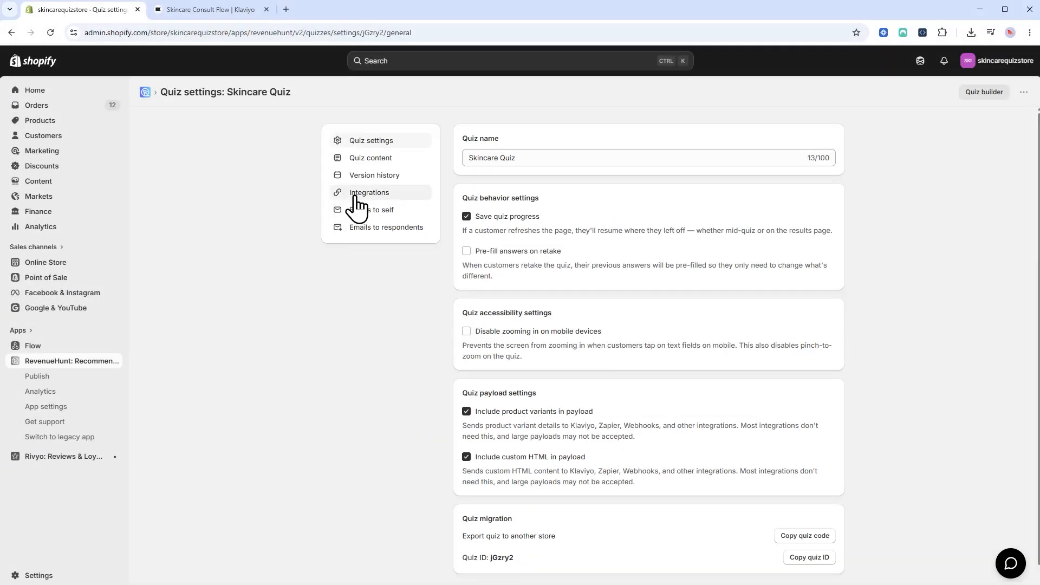
click(355, 200)
click(658, 133)
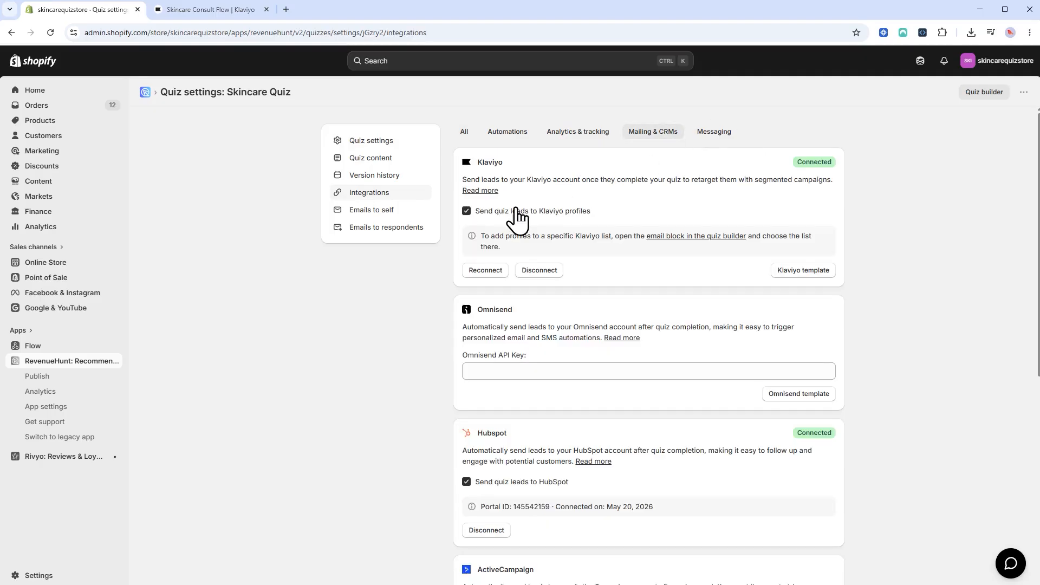
click(466, 212)
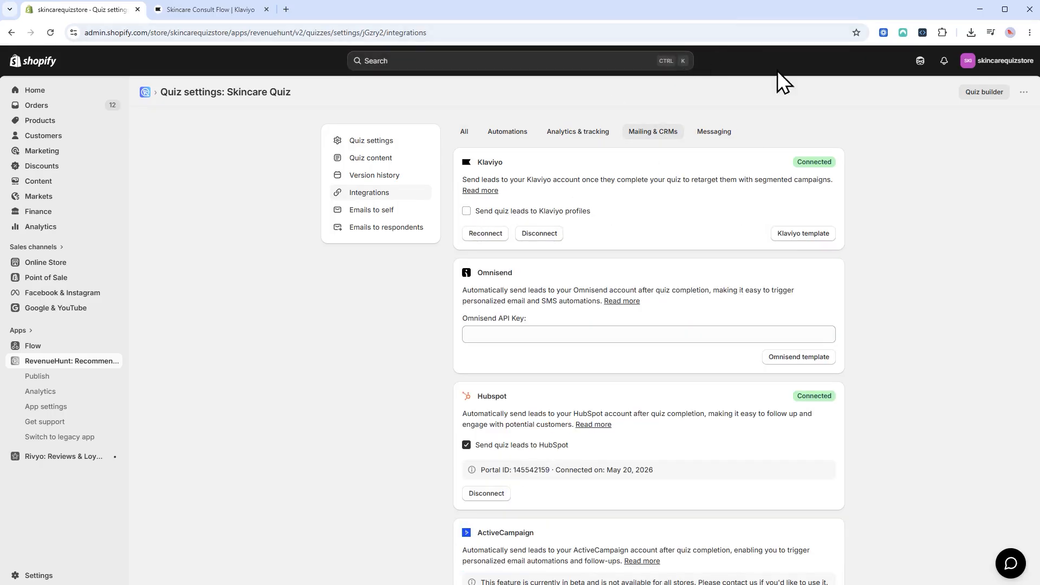
click(97, 361)
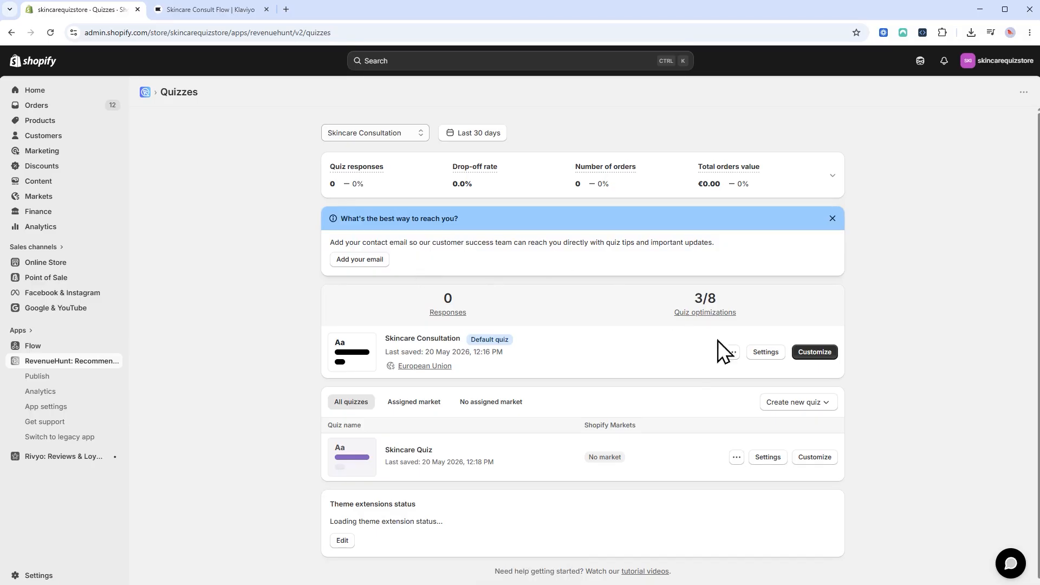
Disconnect Klaviyo from all quizzes via the Skincare Consultation quiz's integrations.
click(766, 355)
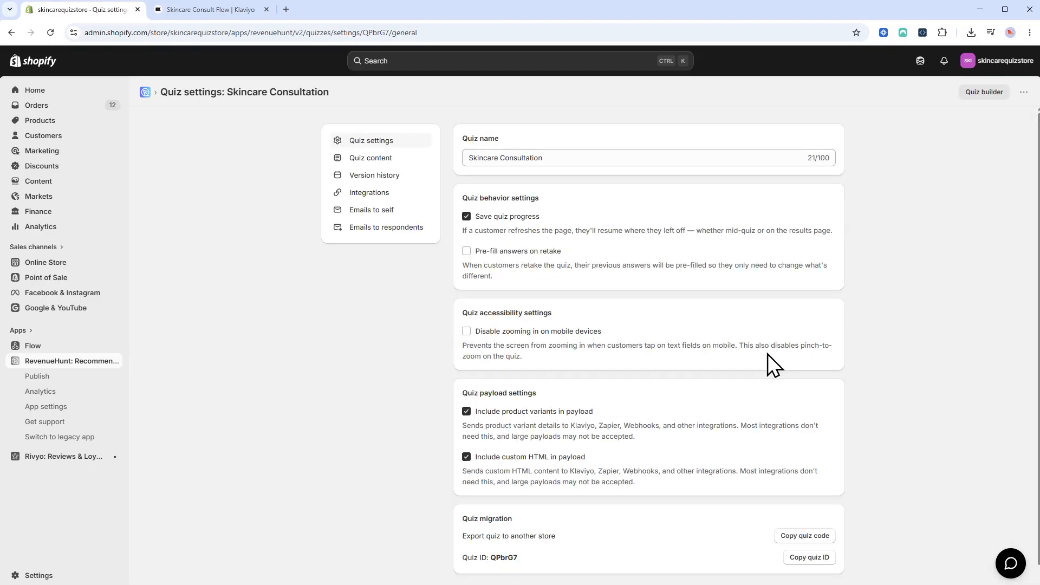
click(386, 196)
click(645, 226)
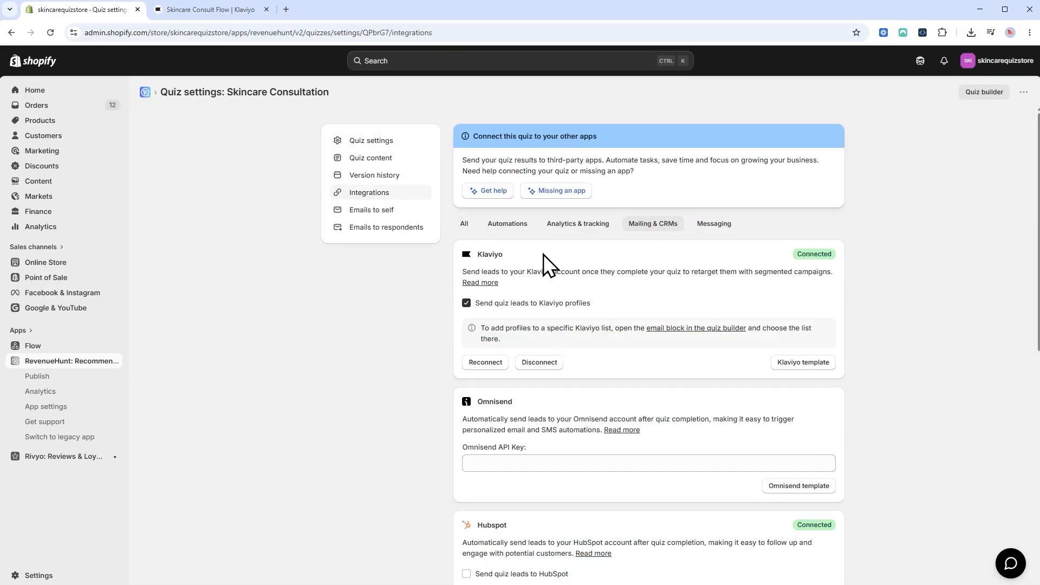
click(539, 361)
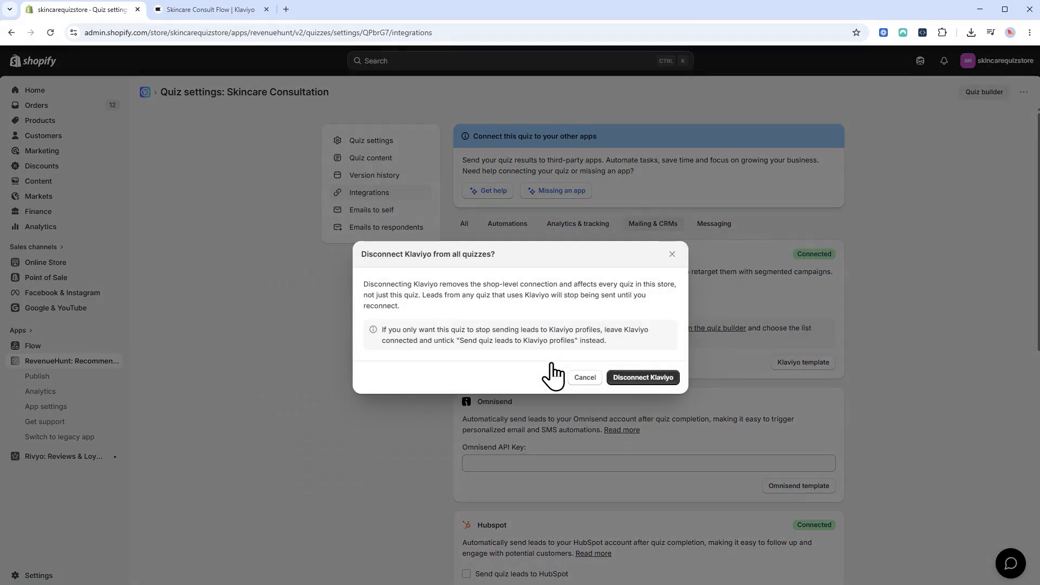
click(644, 376)
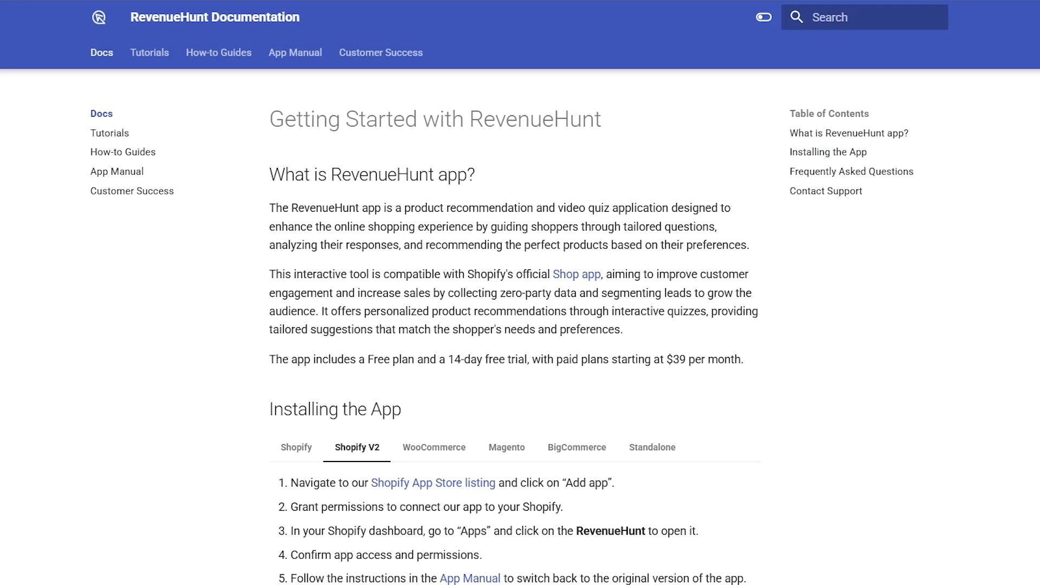
scroll(514, 327, down, 10)
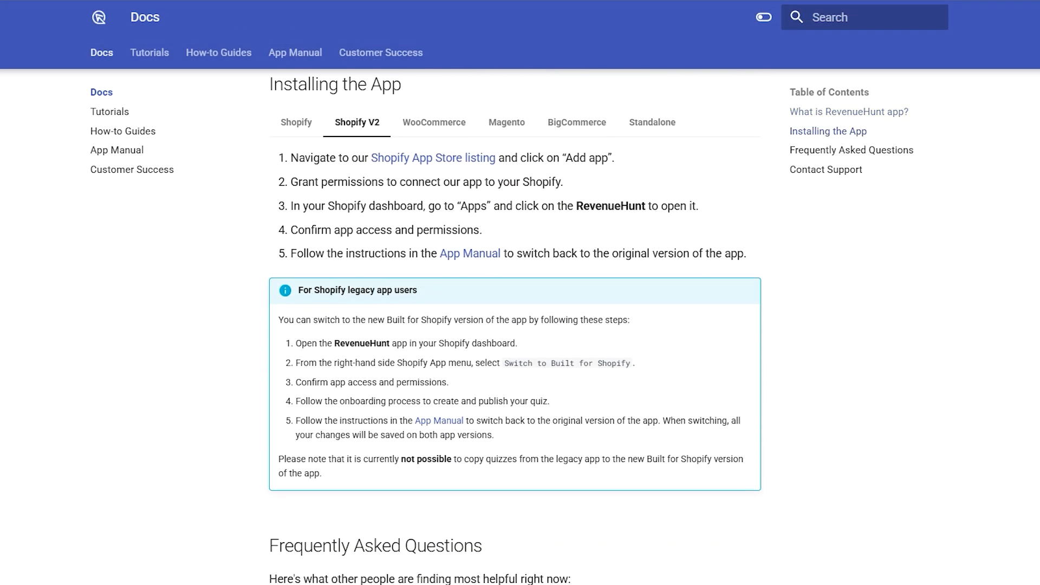
scroll(515, 327, down, 4)
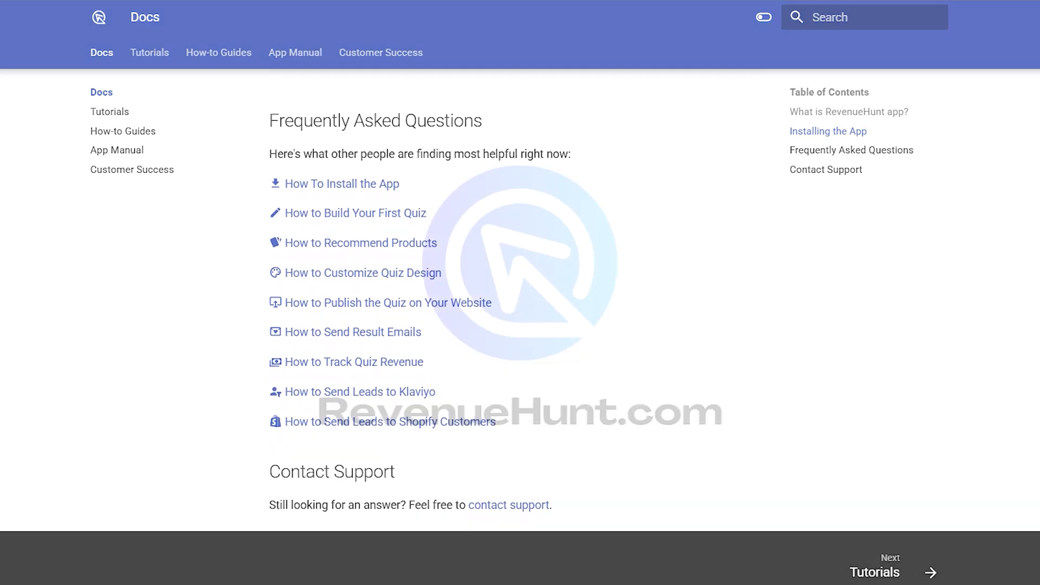